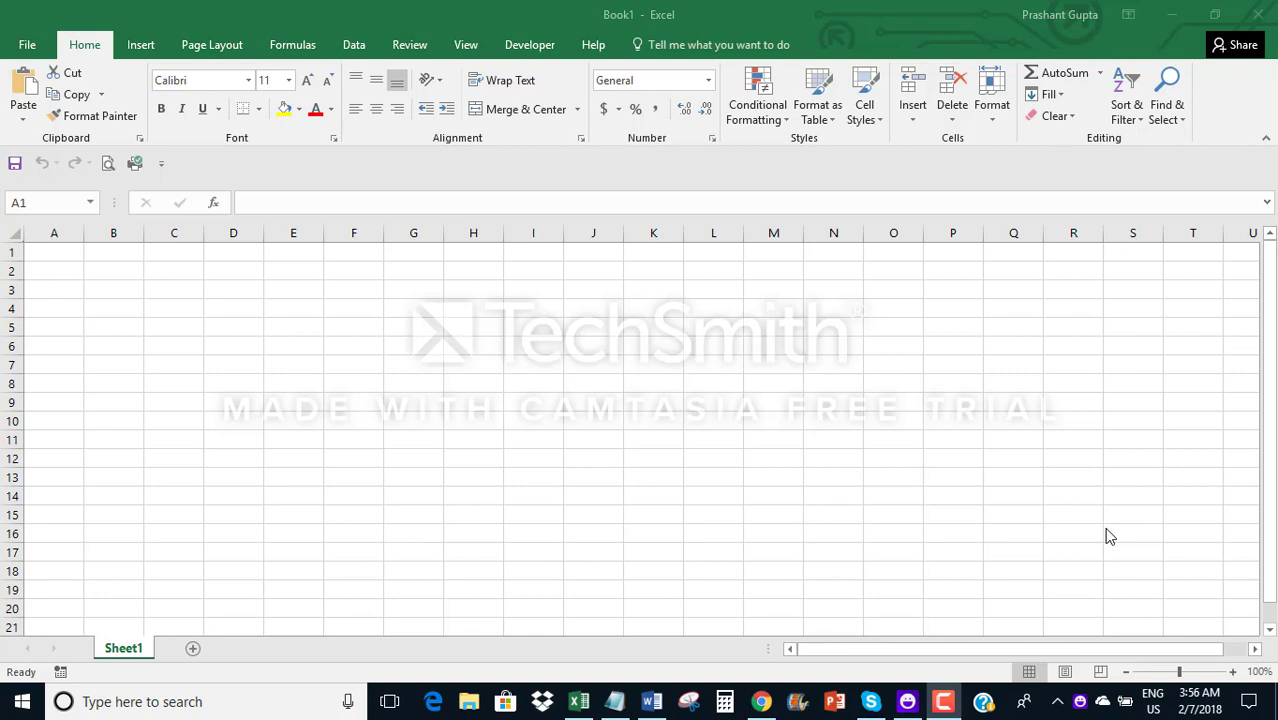
Select and briefly edit cells A1, A2, B8 and C12 on the worksheet.
left_click(75, 271)
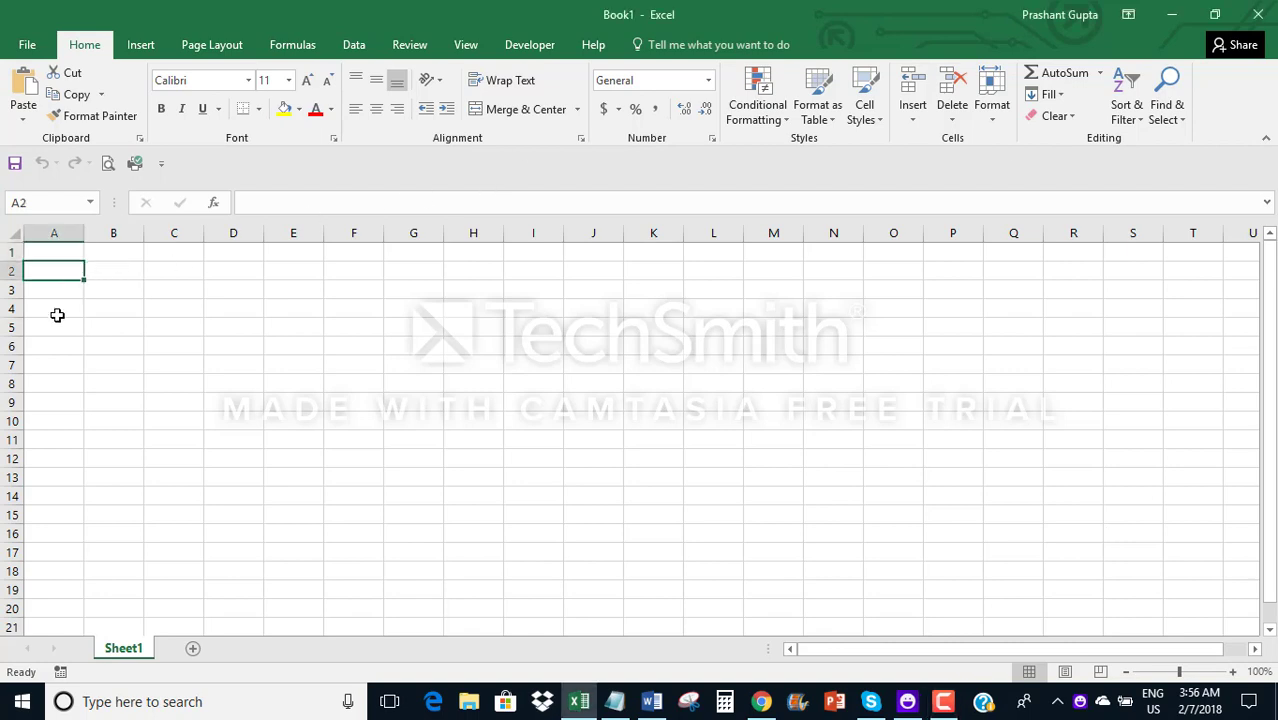
left_click_drag(110, 346, 105, 372)
left_click(90, 383)
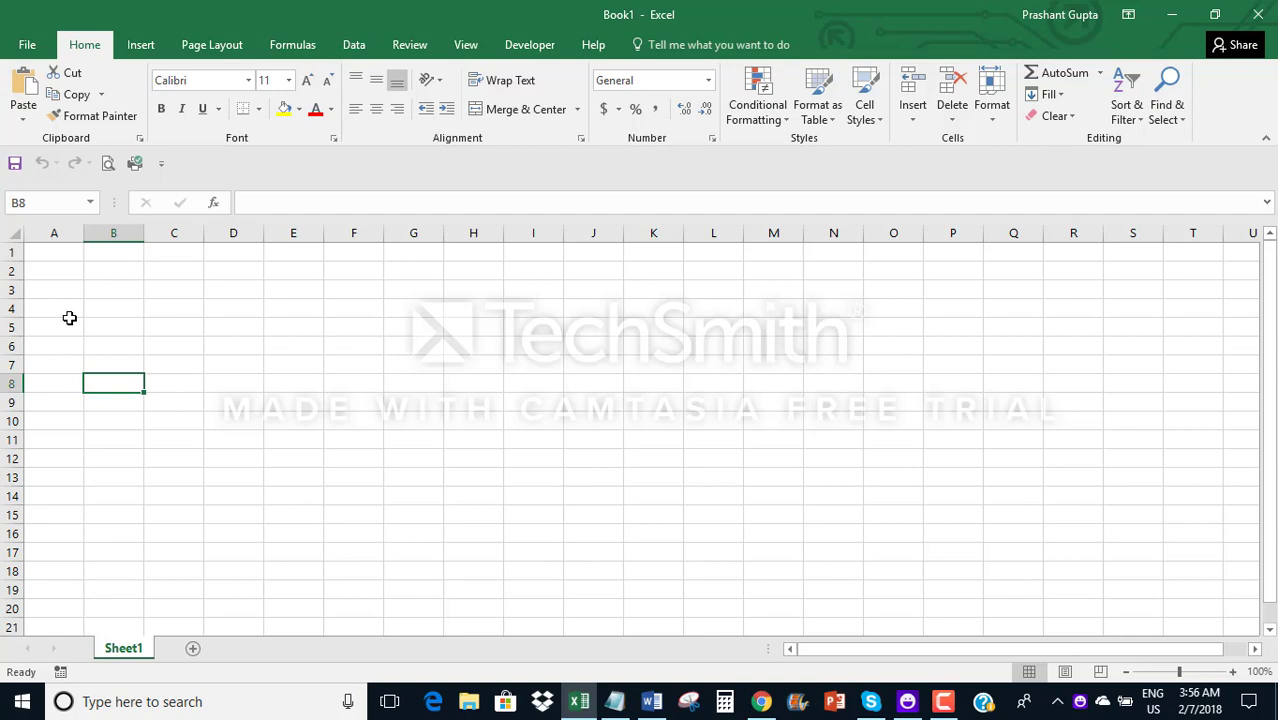
left_click(48, 251)
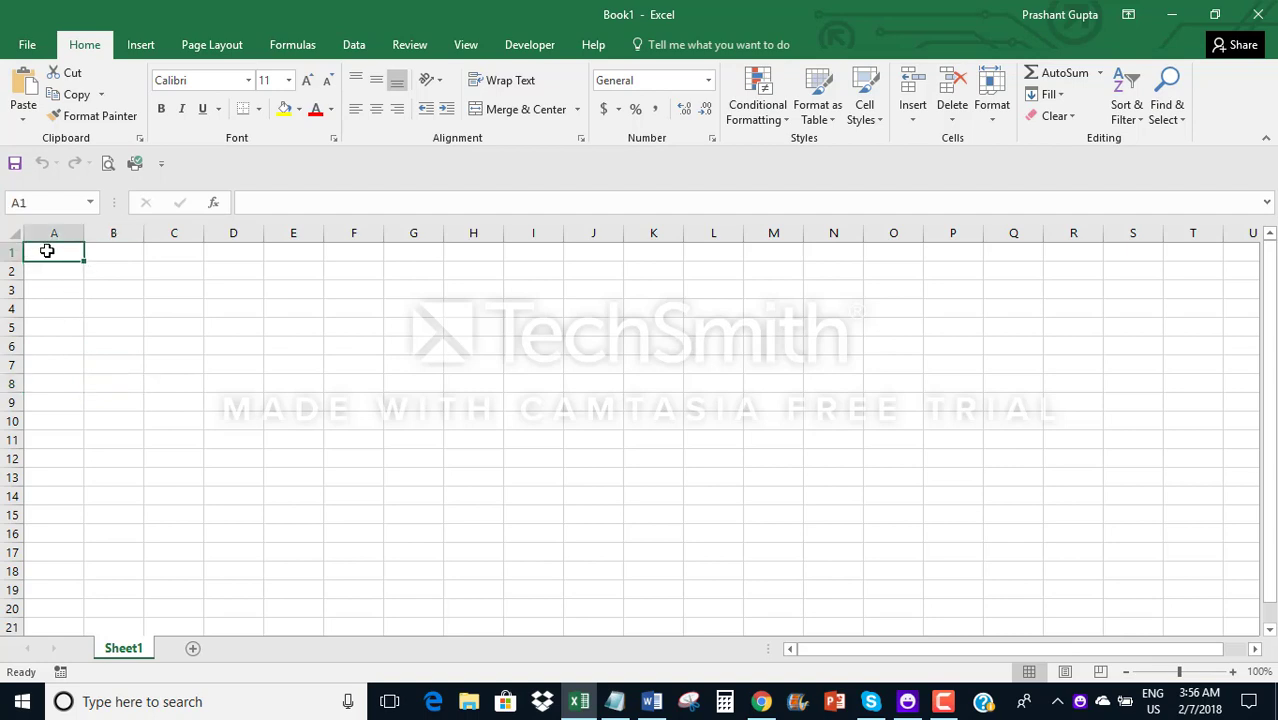
double_click(45, 251)
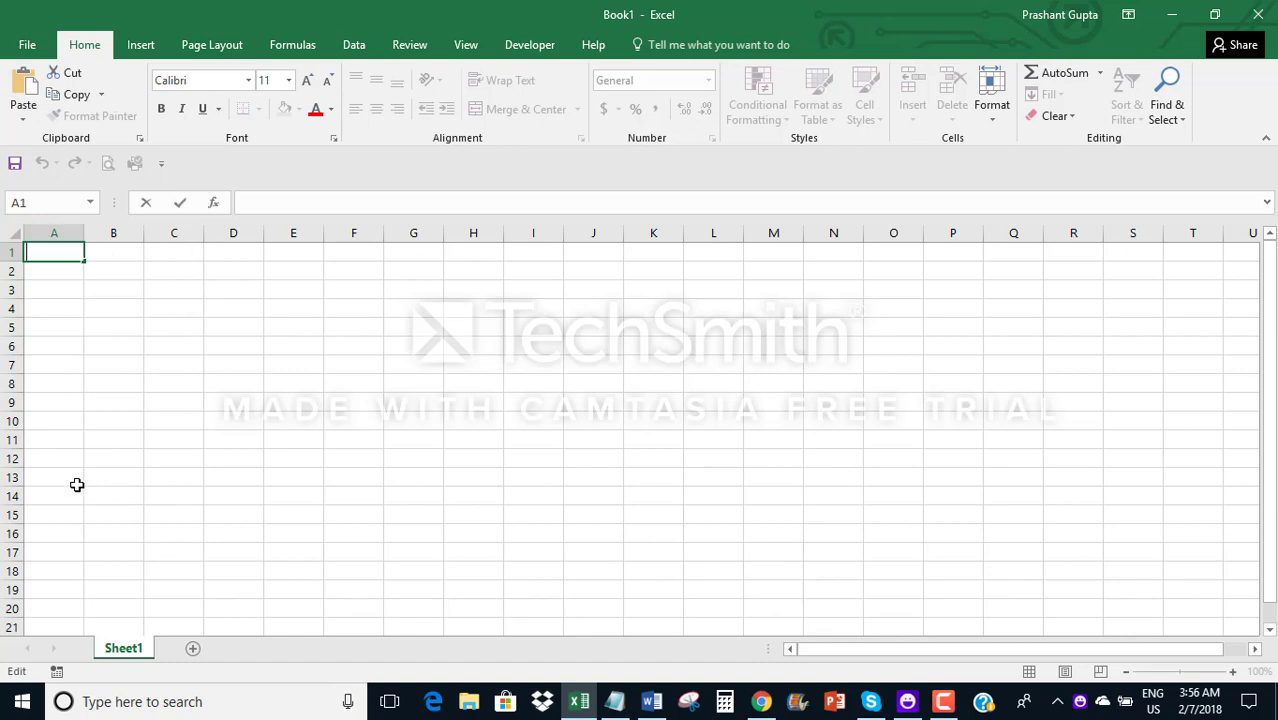
left_click(148, 460)
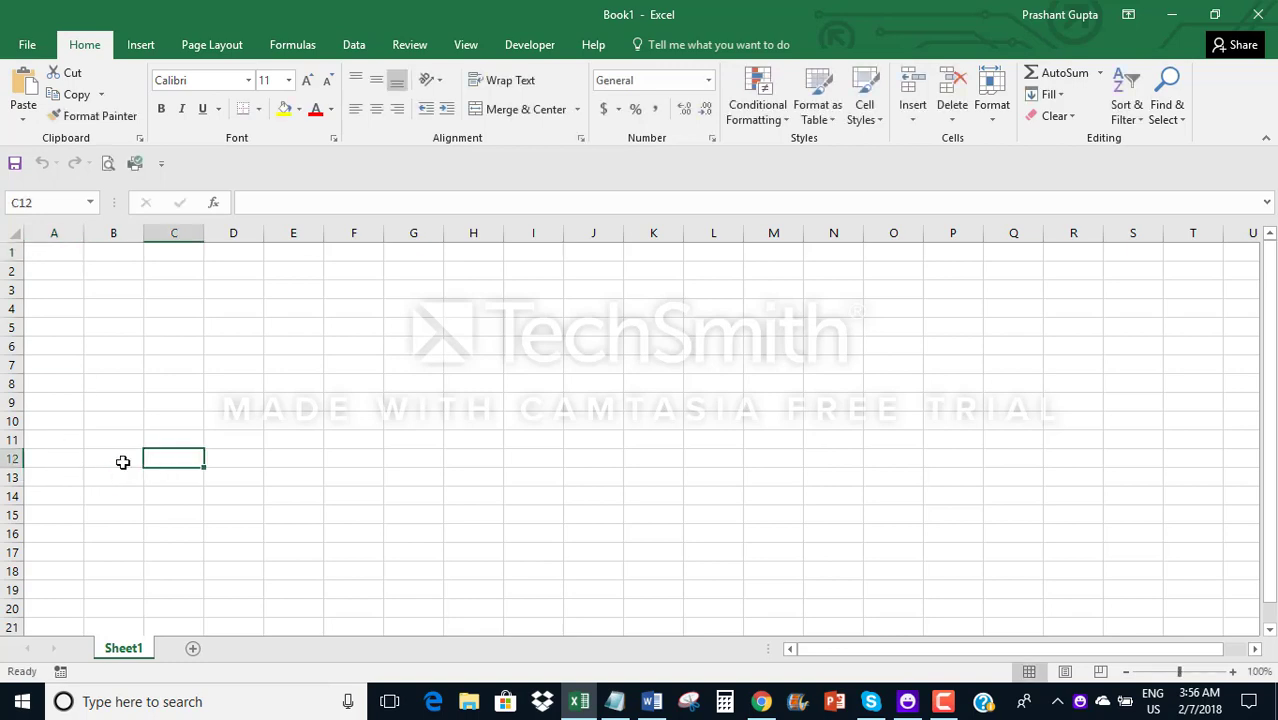
left_click(55, 267)
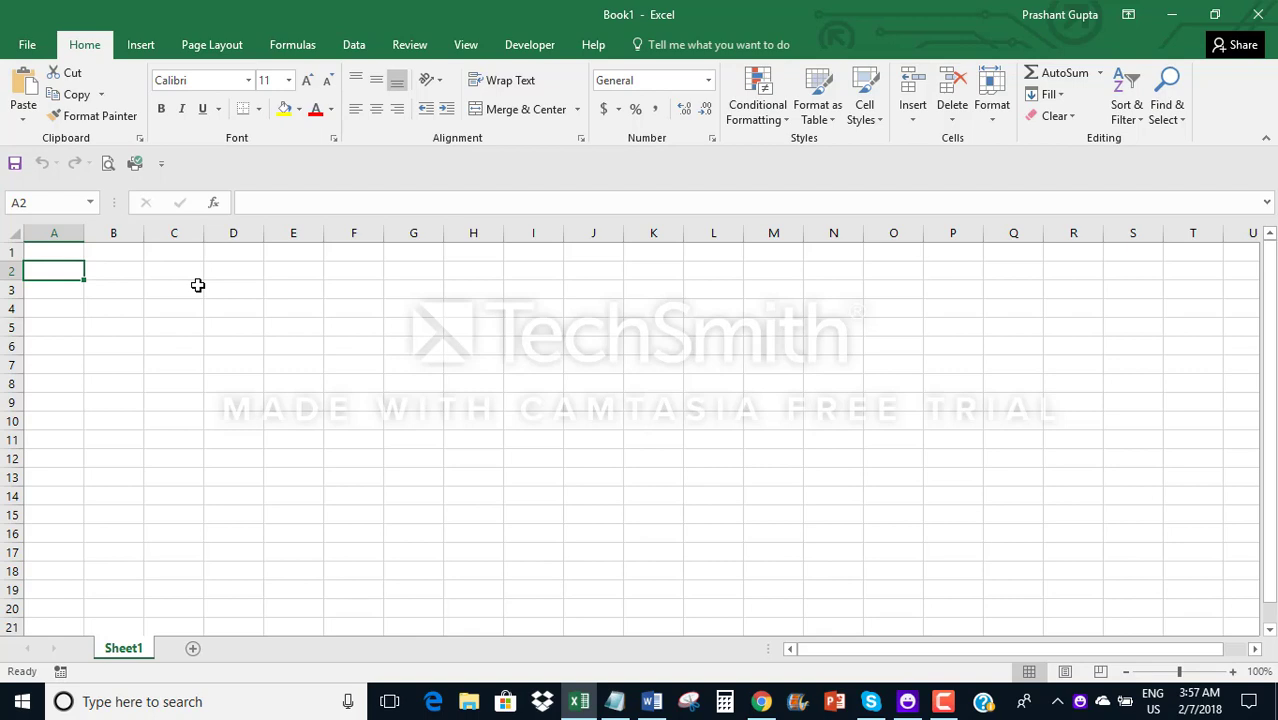
Open the Visual Basic editor from the Developer tab, close it, and return to Home.
left_click(530, 48)
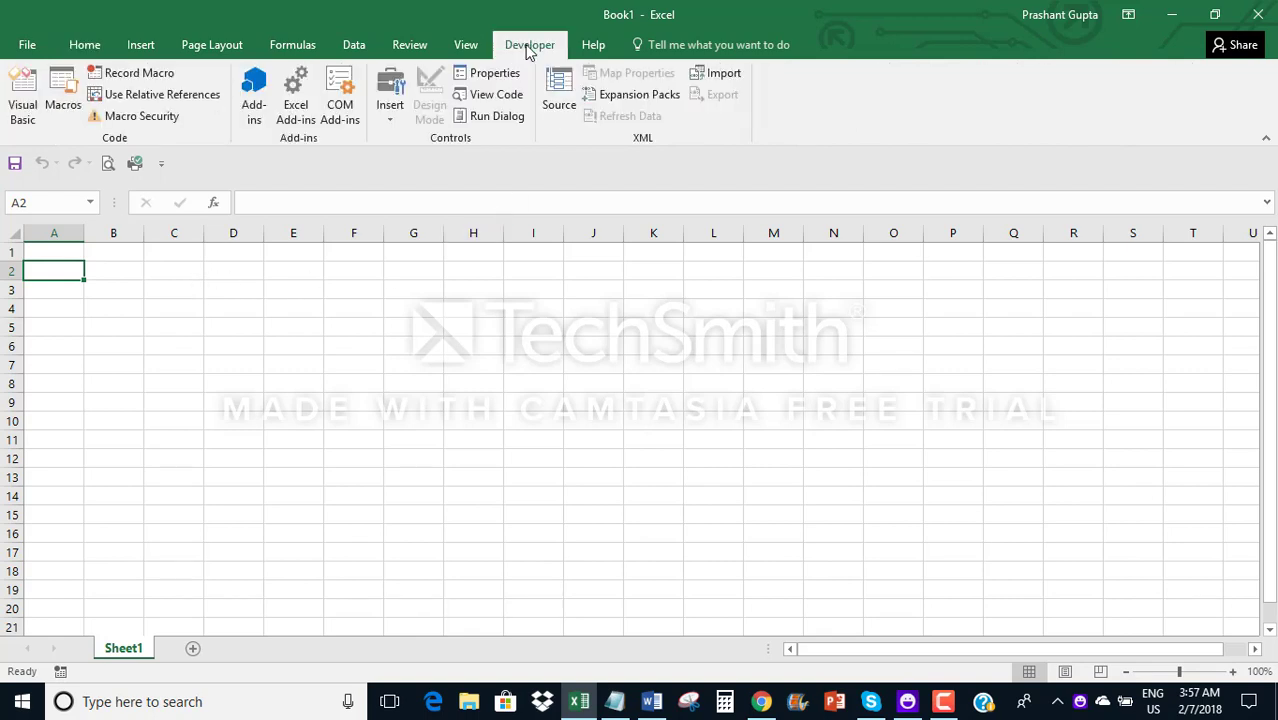
left_click(20, 100)
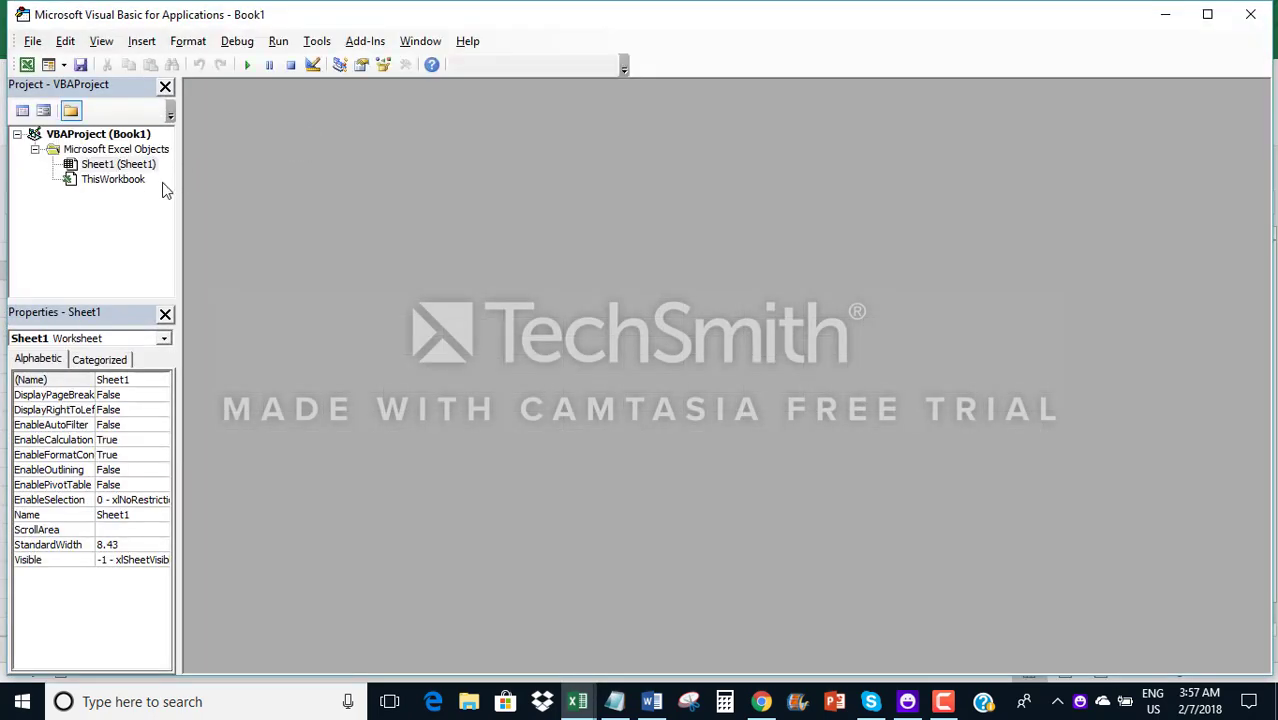
left_click(1251, 14)
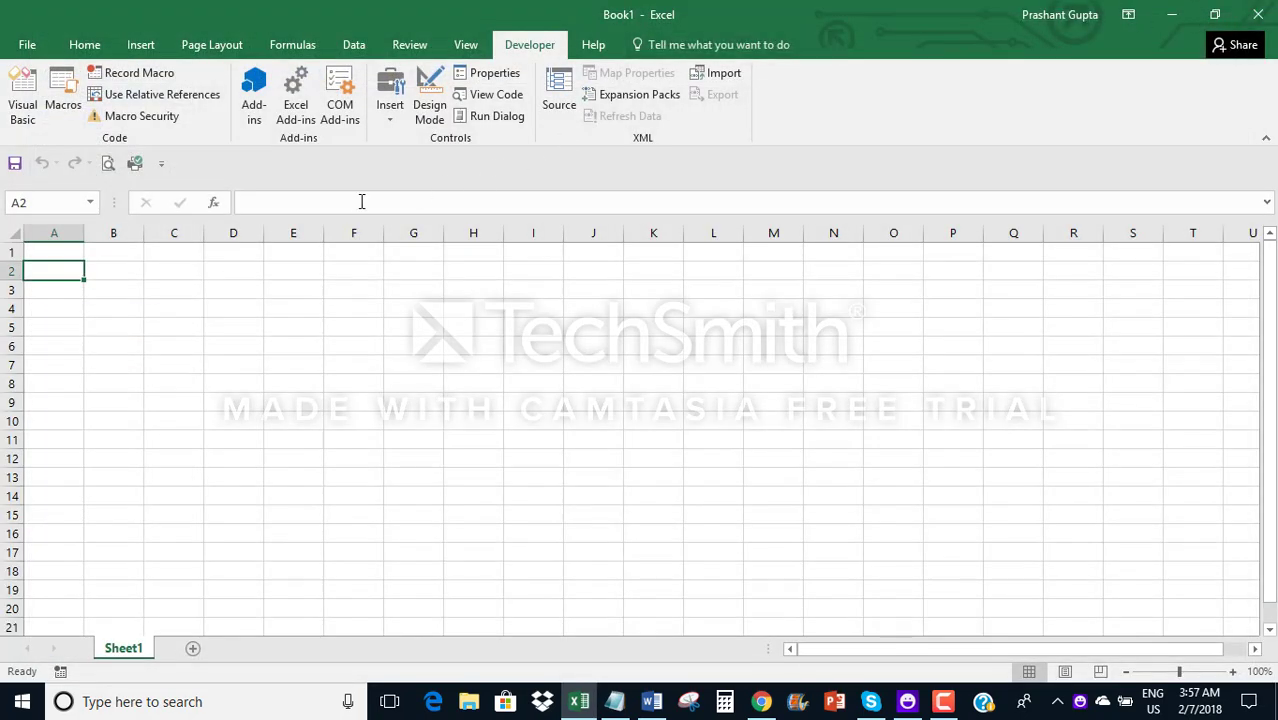
left_click(88, 47)
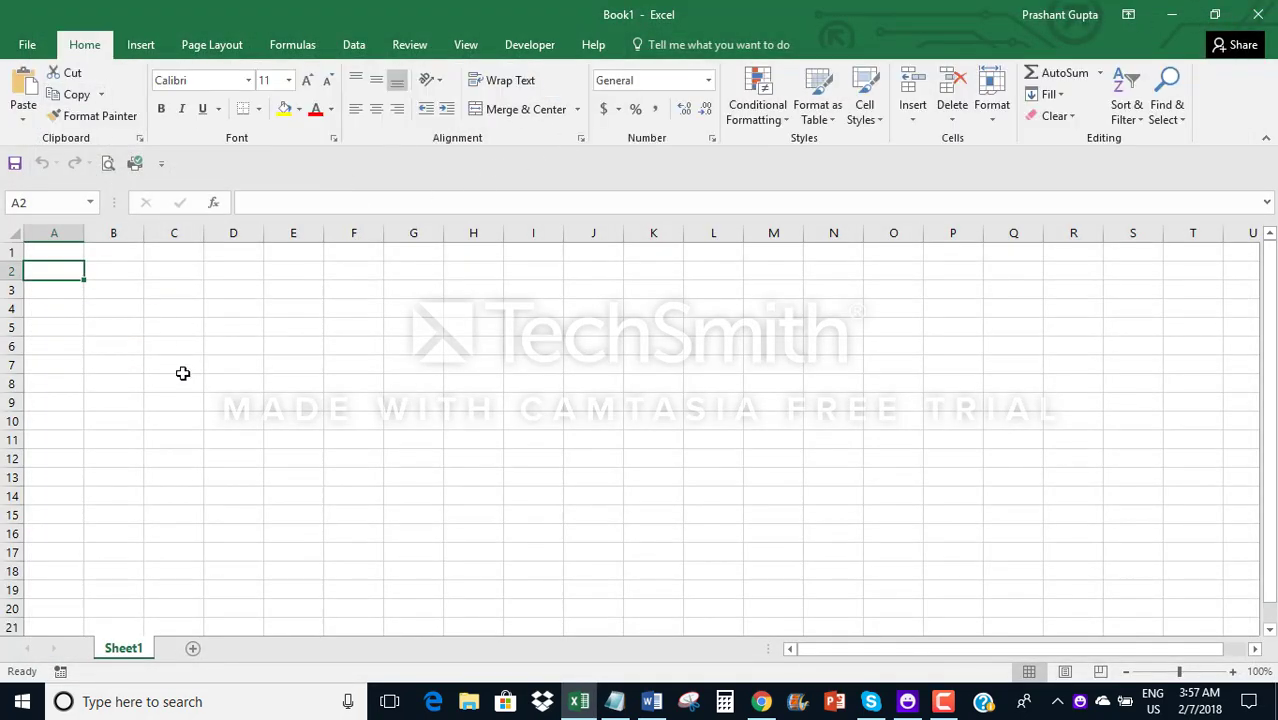
left_click(106, 328)
left_click(54, 252)
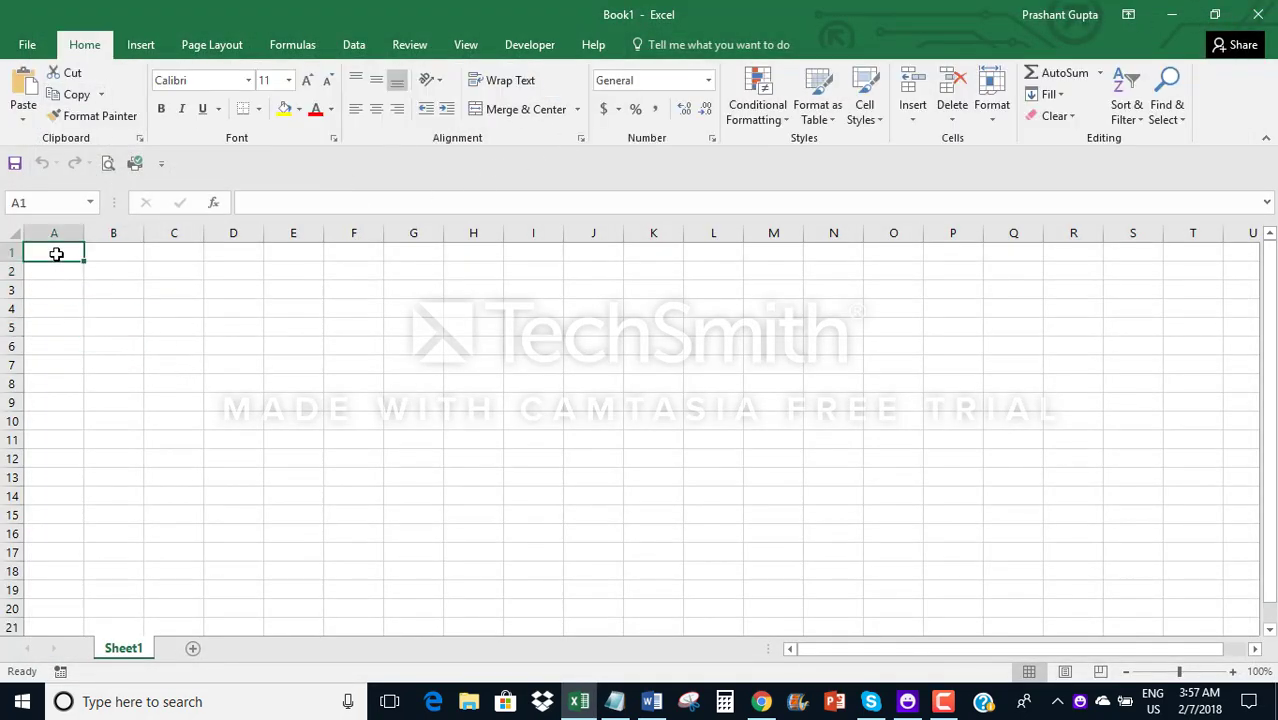
Copy the macro from Notepad and paste it into Sheet1's code window.
right_click(124, 649)
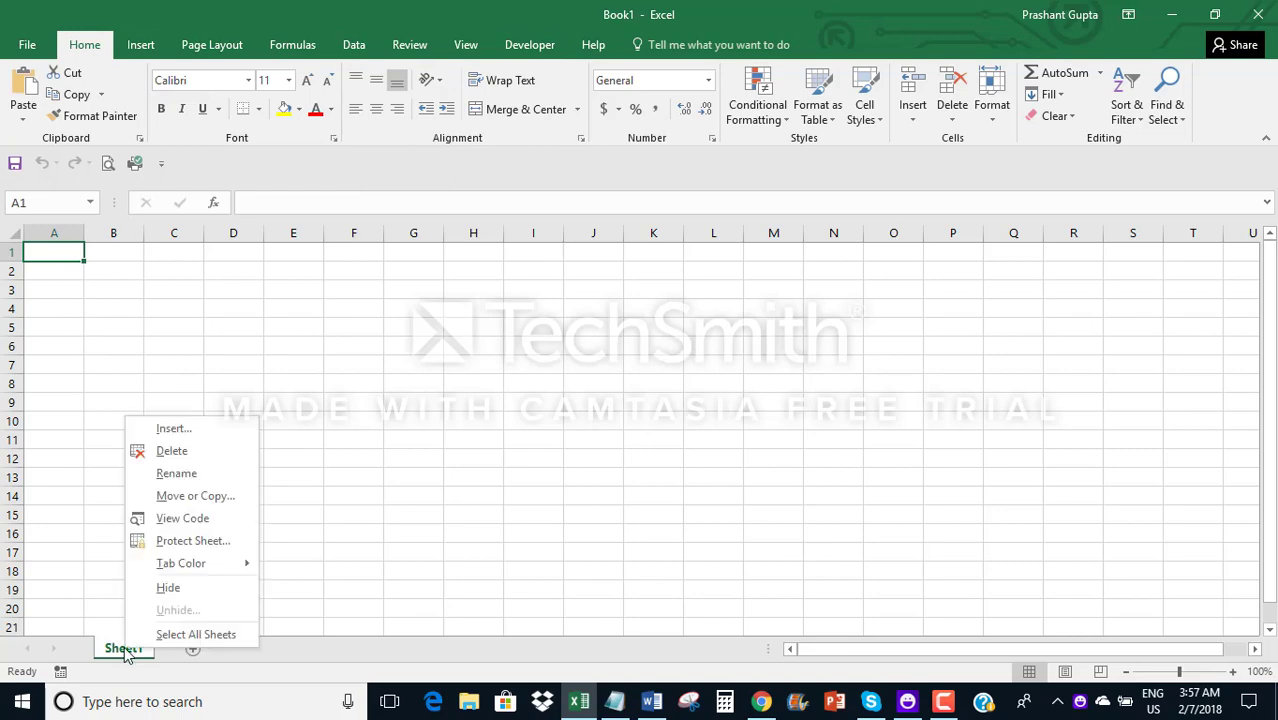
left_click(178, 522)
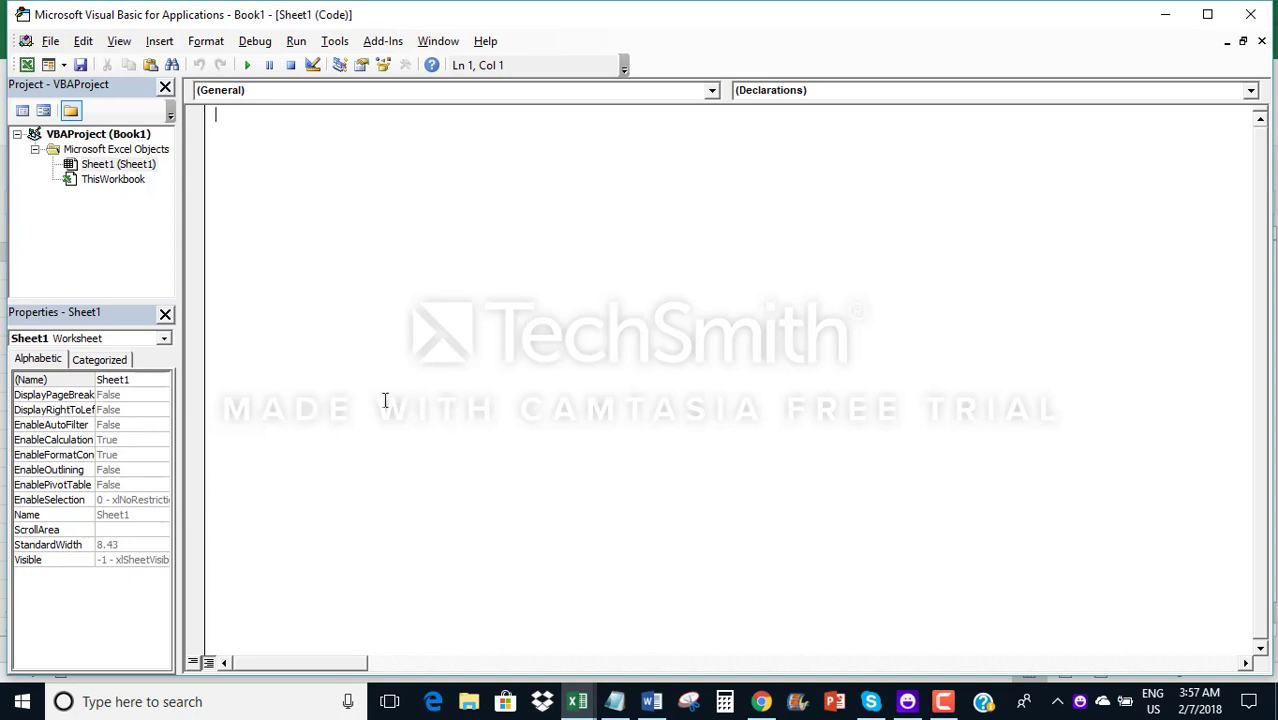
left_click(617, 705)
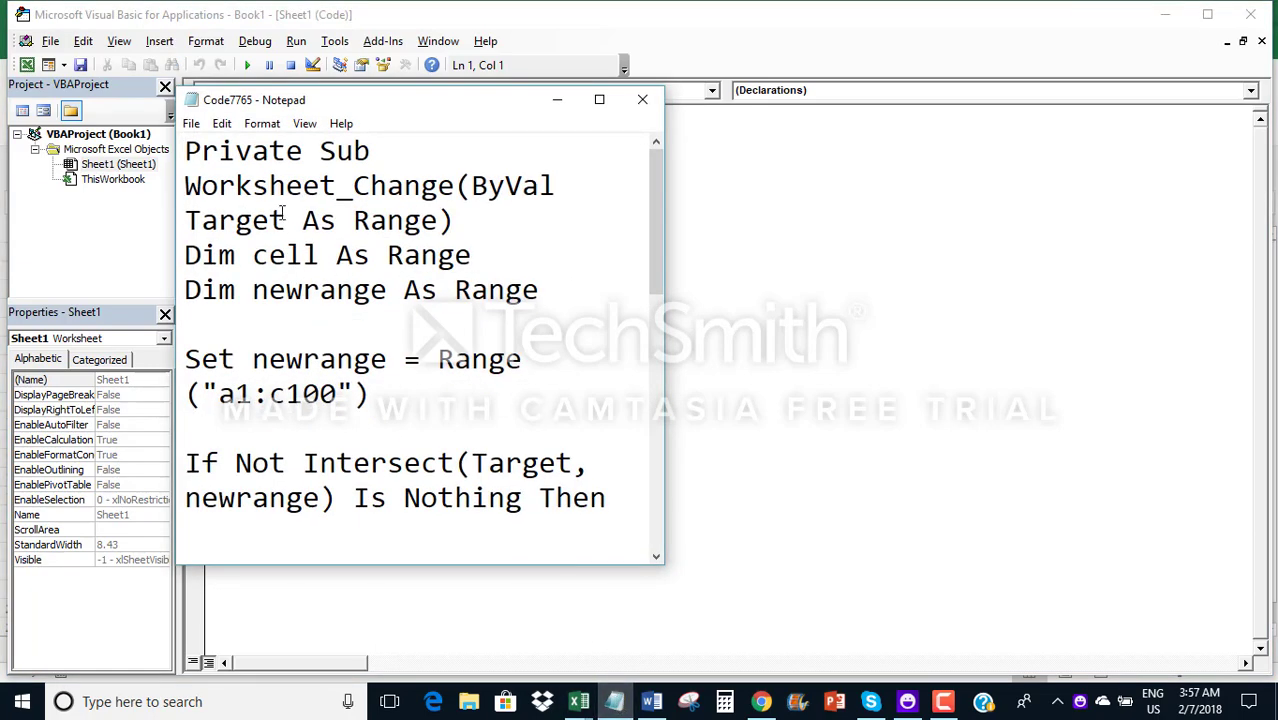
key("ctrl+a")
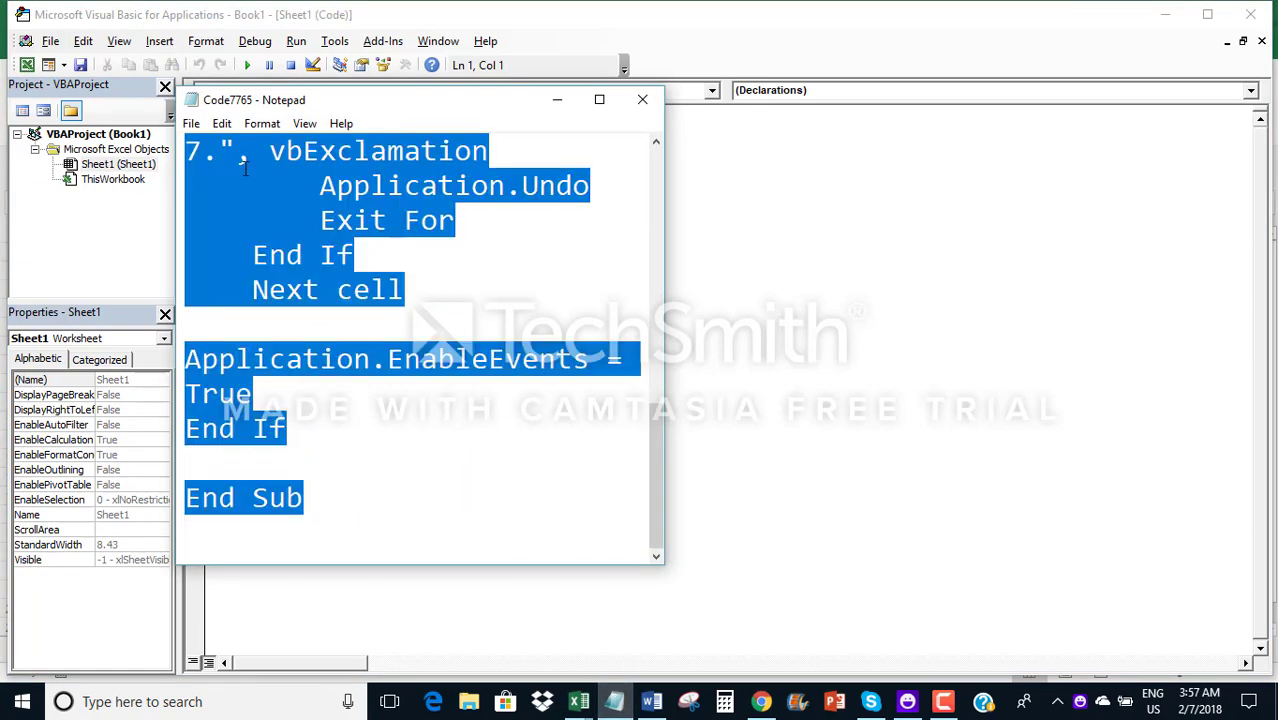
right_click(244, 168)
left_click(294, 229)
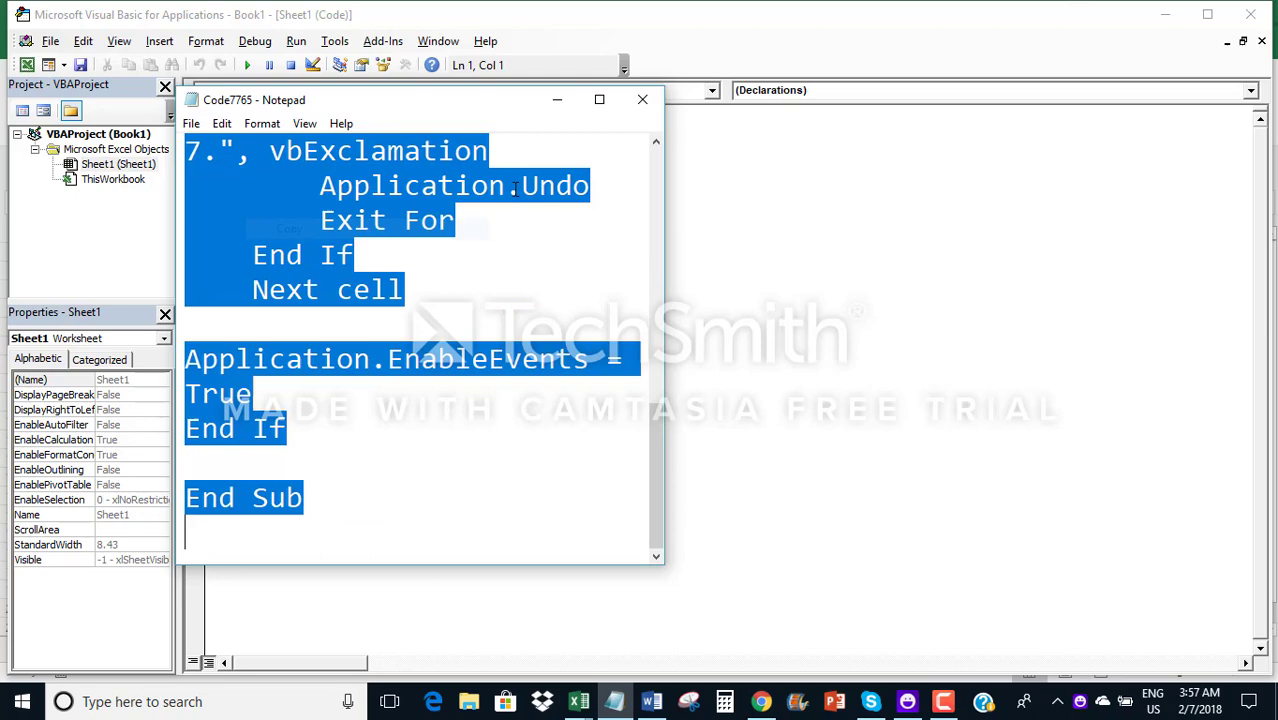
left_click(557, 100)
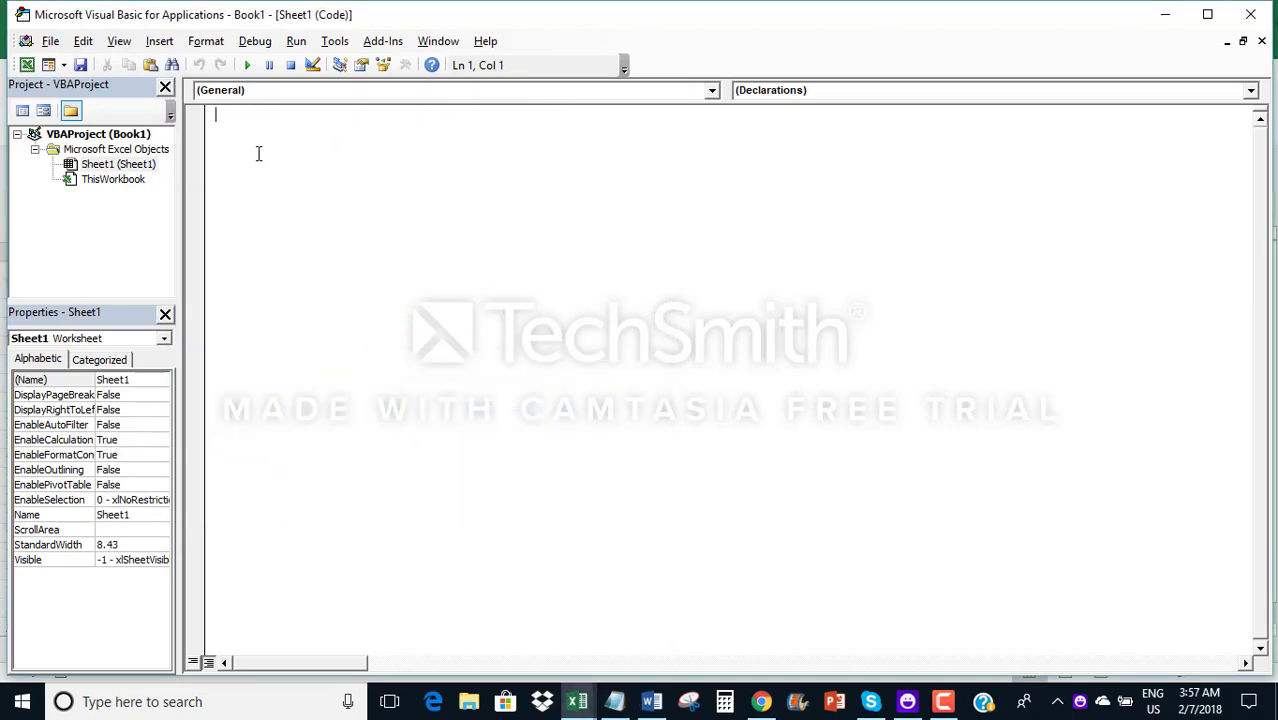
key("ctrl+v")
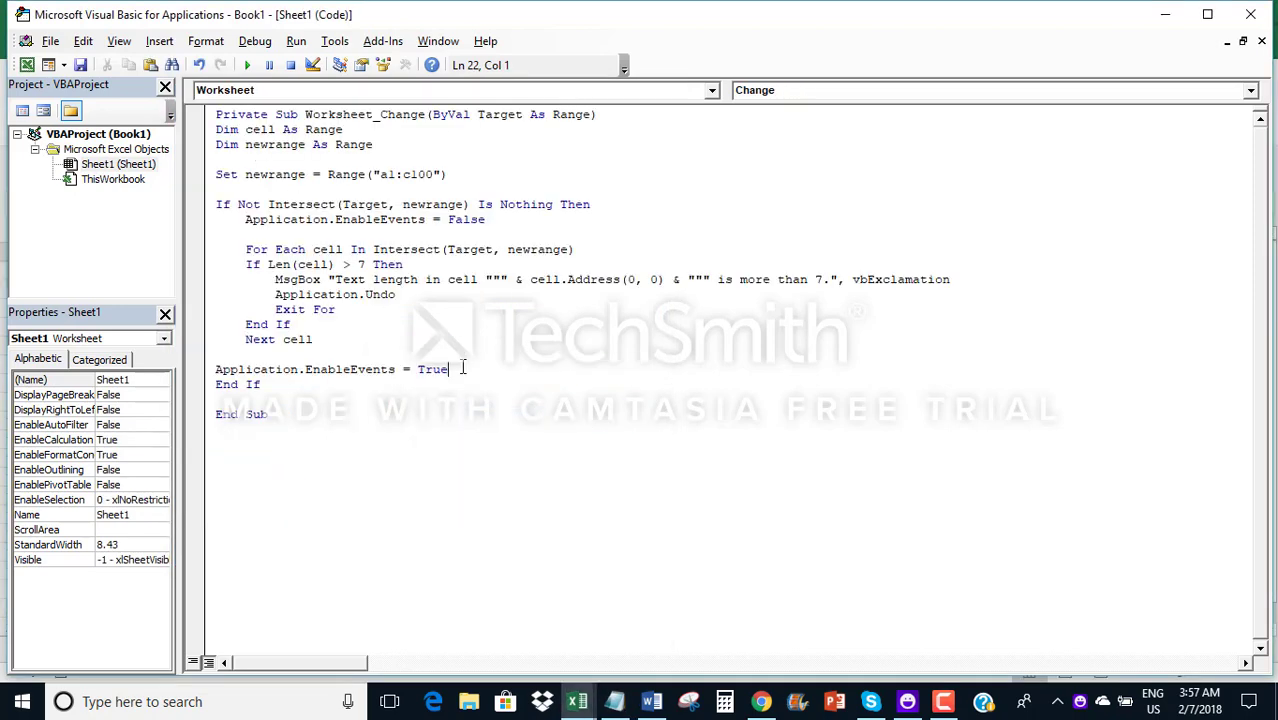
left_click(462, 369)
Enter a long sentence about Princess Diana in B3 and dismiss the over-7-characters warning.
mouse_move(577, 701)
left_click(480, 615)
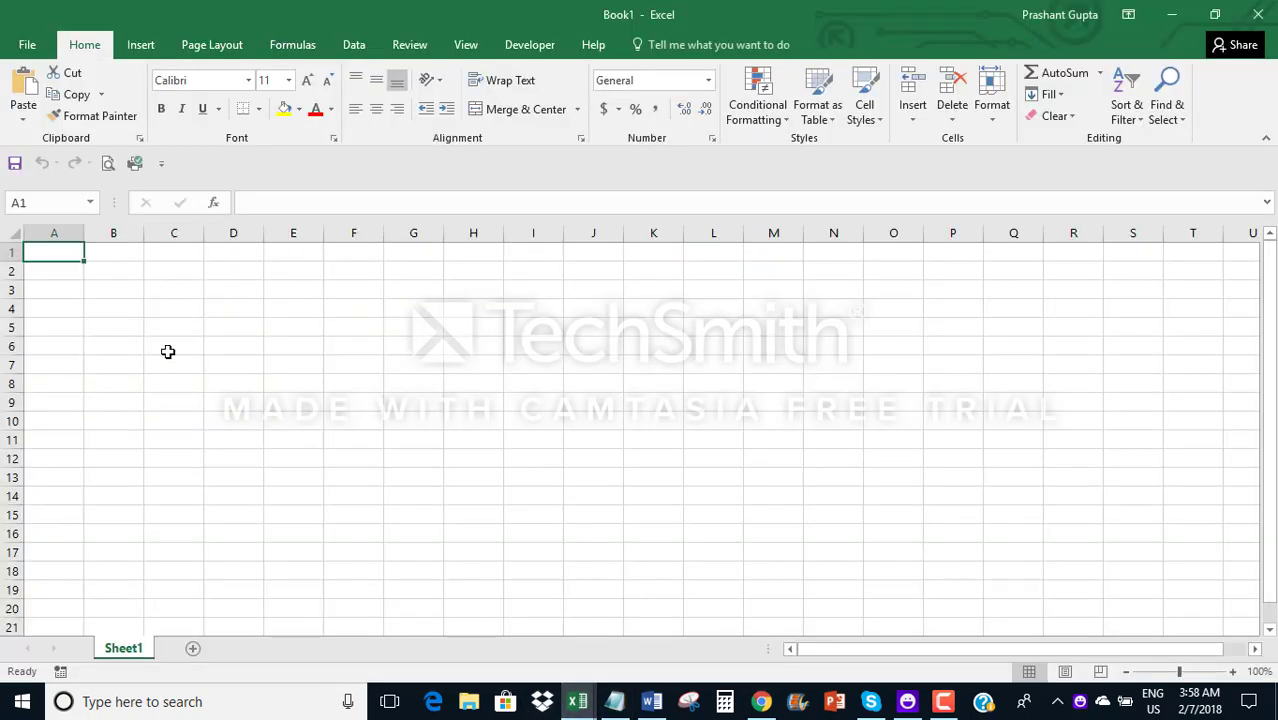
left_click(100, 290)
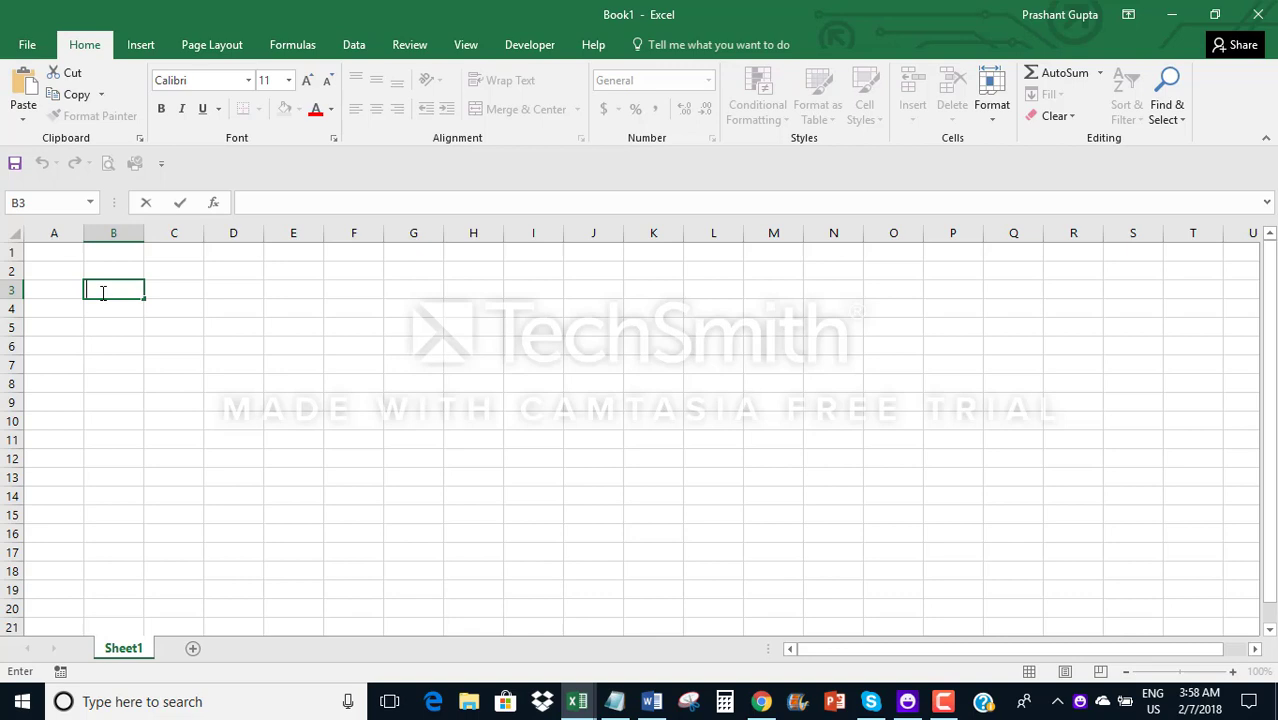
type("Pri")
type("nc")
type("ess Dianna ")
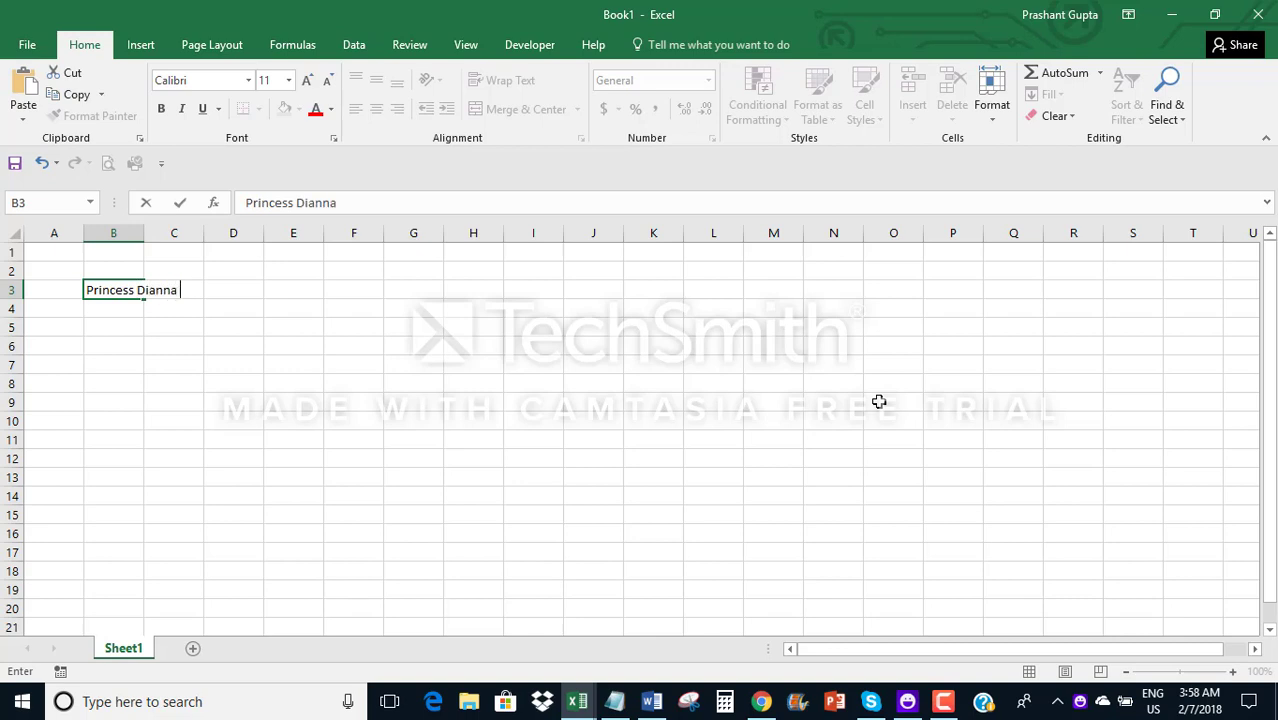
type("was ")
type("from UK.")
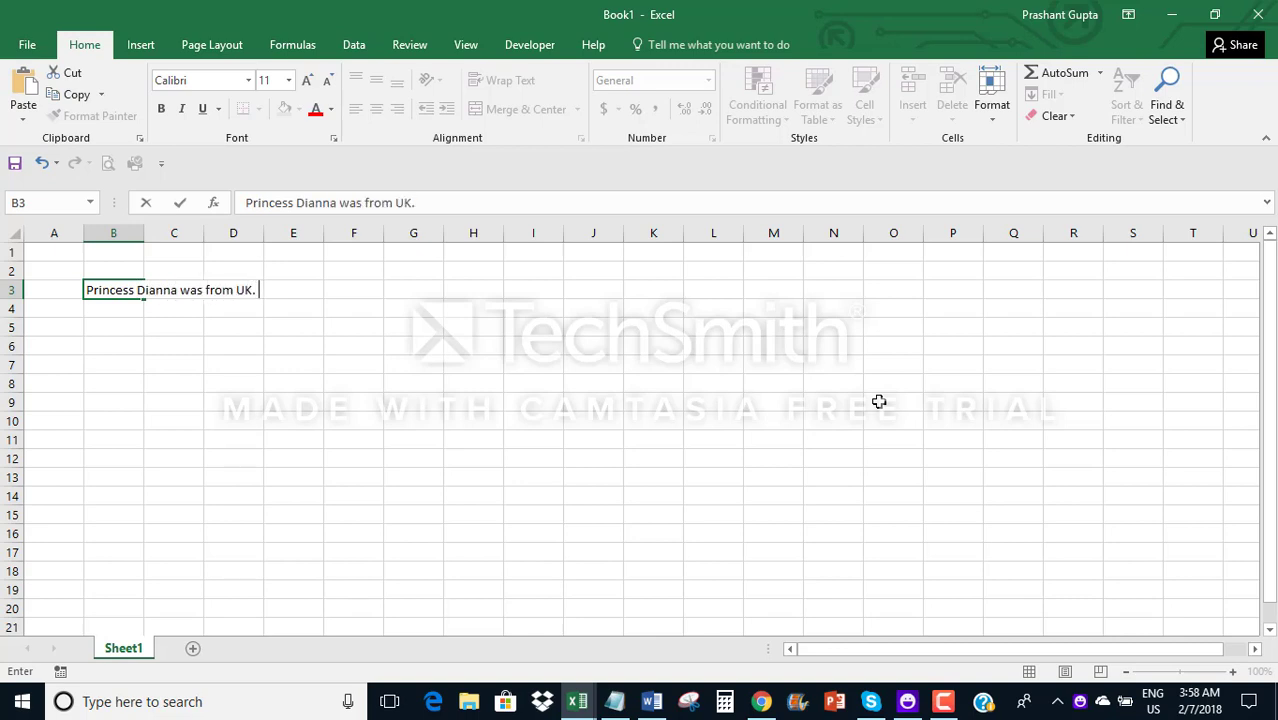
type("She was ")
type("very bea")
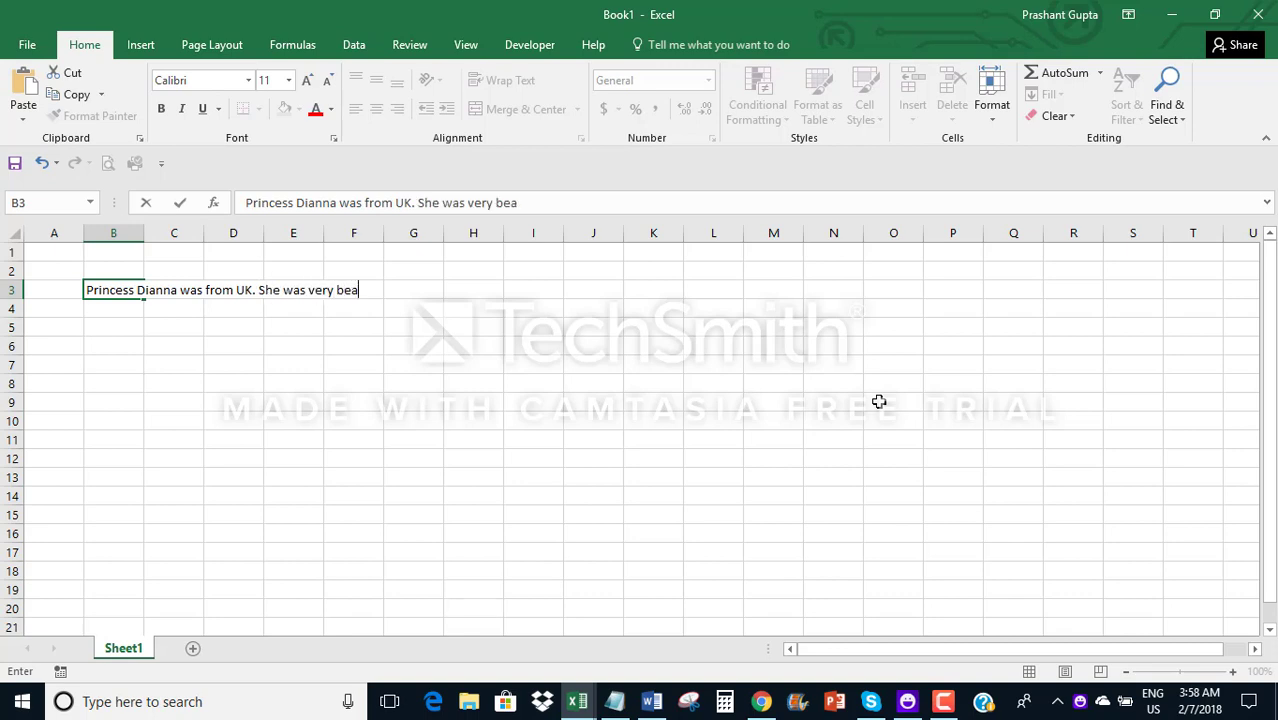
type("utiful.She")
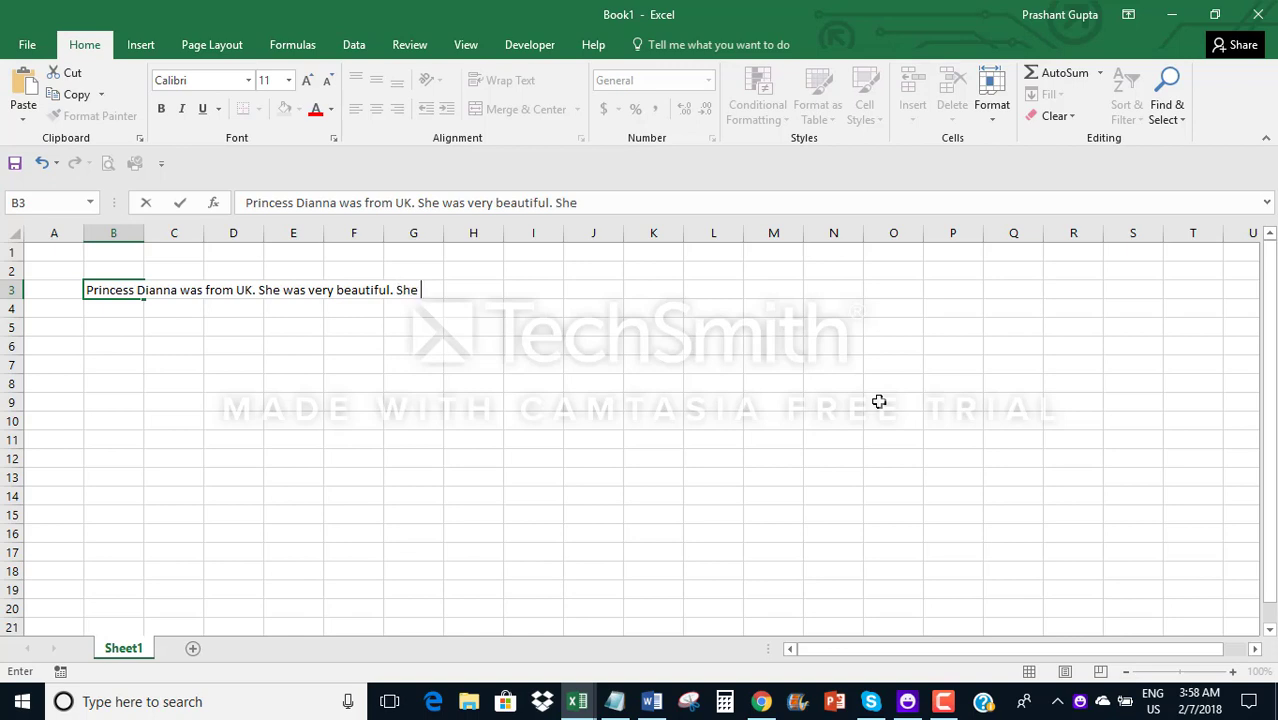
type(" died in ca")
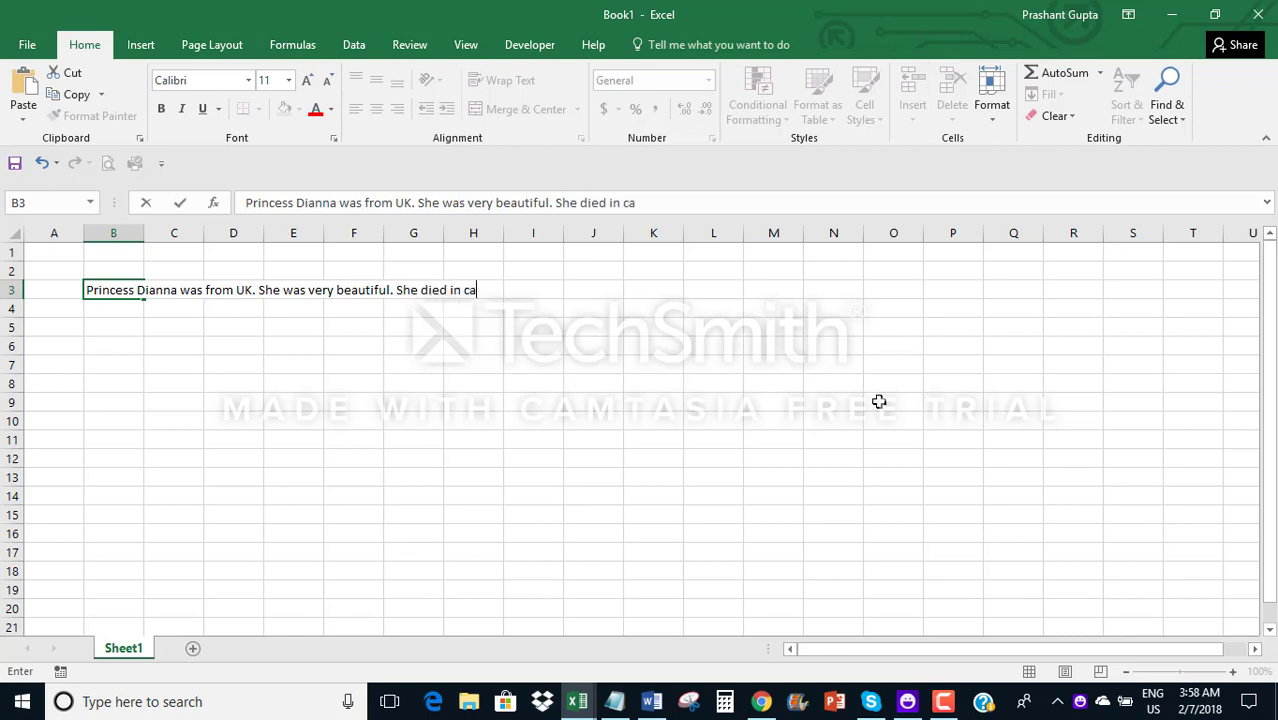
type("r accide")
type("nt.")
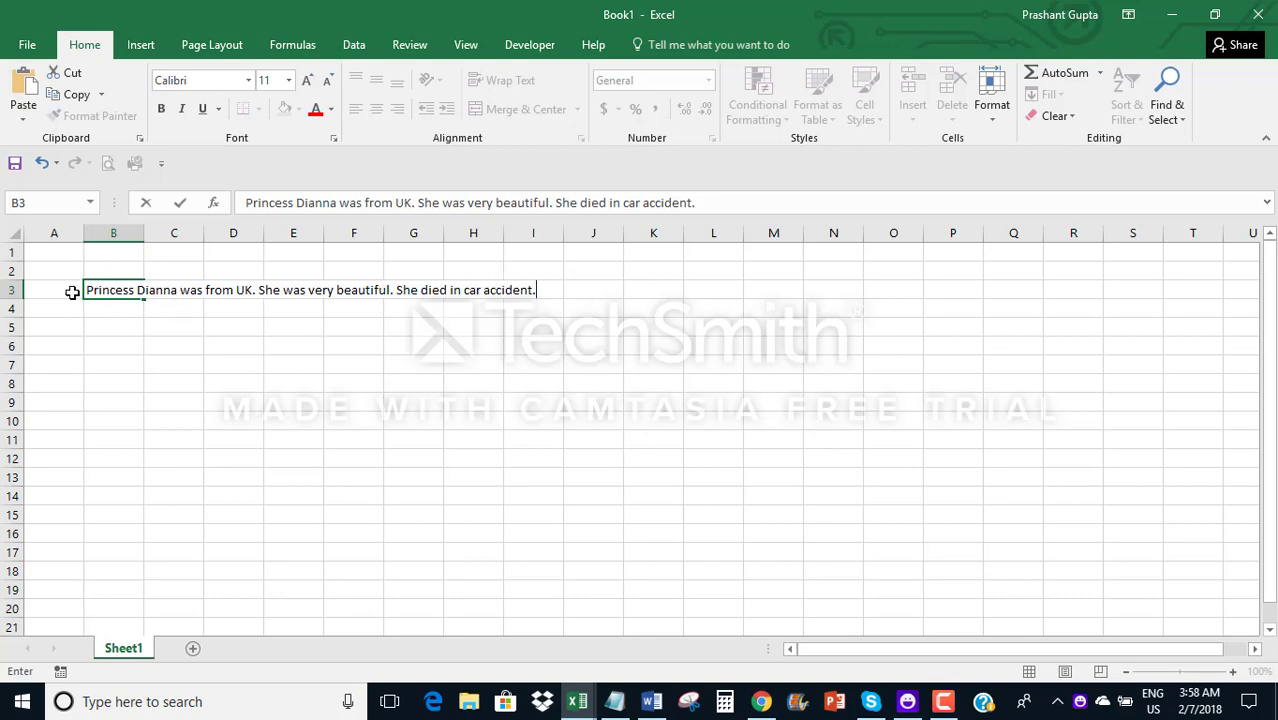
key("Return")
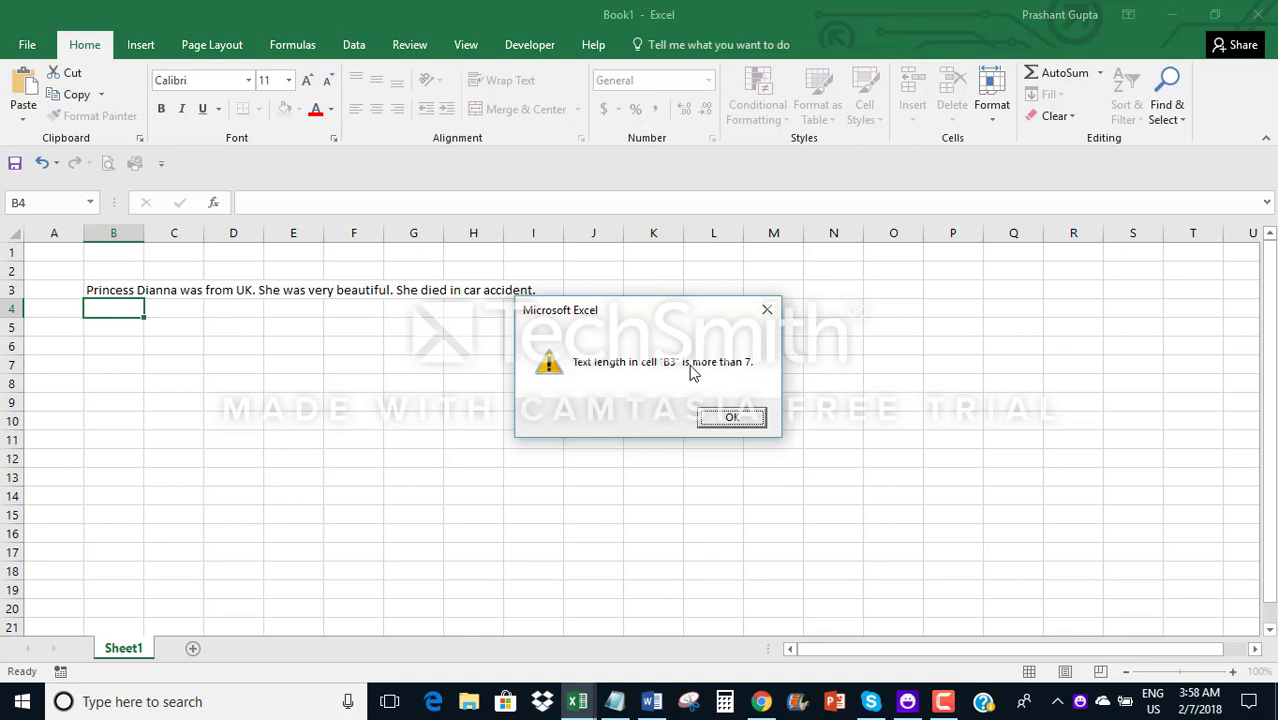
left_click(733, 419)
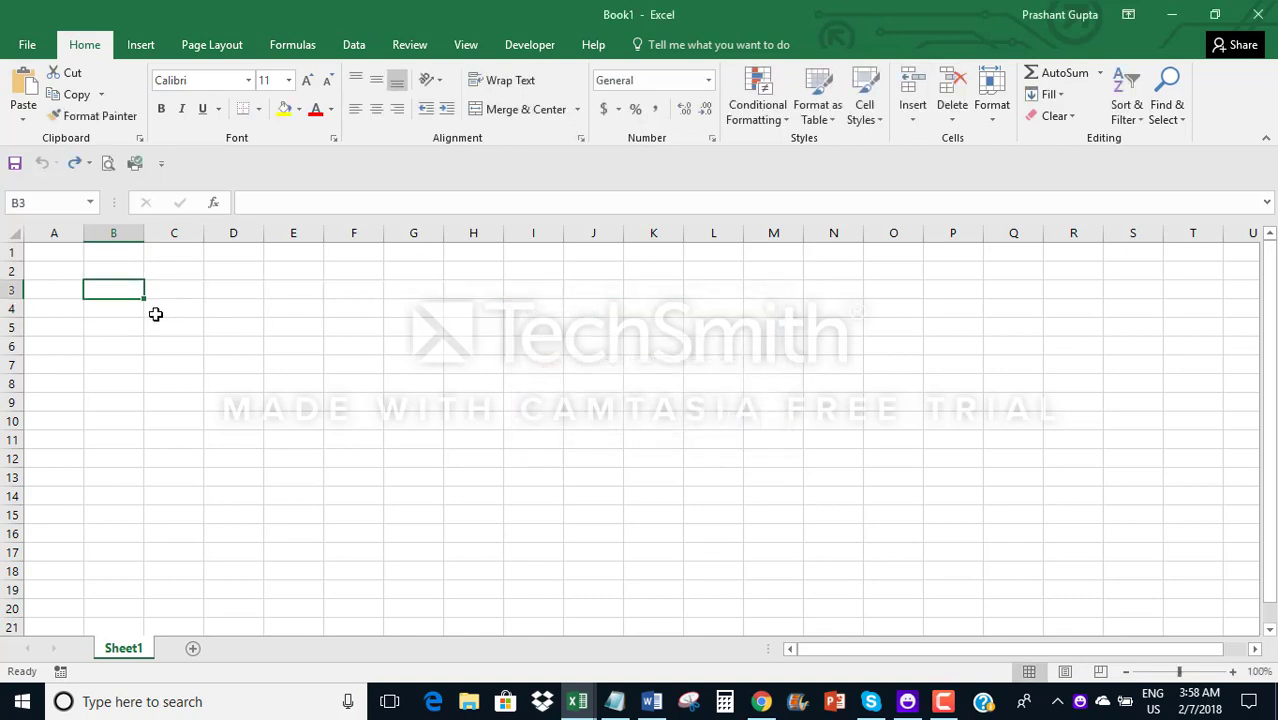
Enter an 8-letter first name in B3, dismiss the length warning, and start retyping it.
double_click(114, 291)
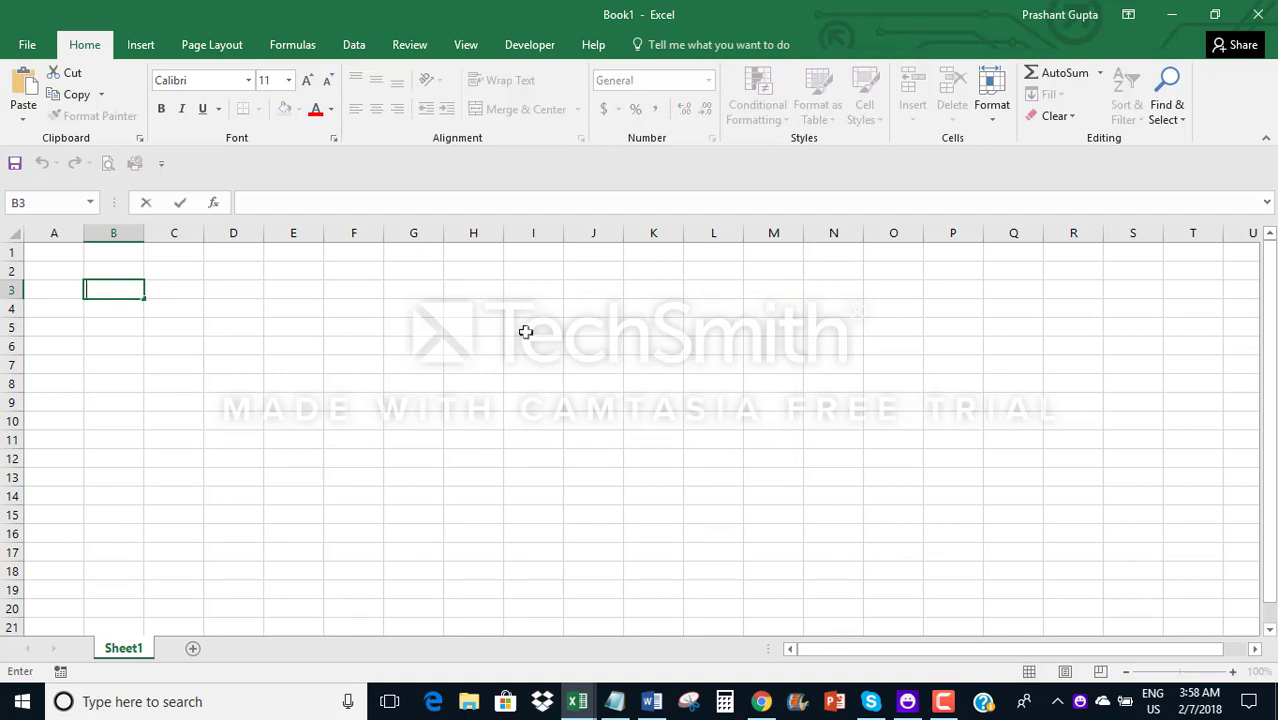
type("Prash")
type("ant")
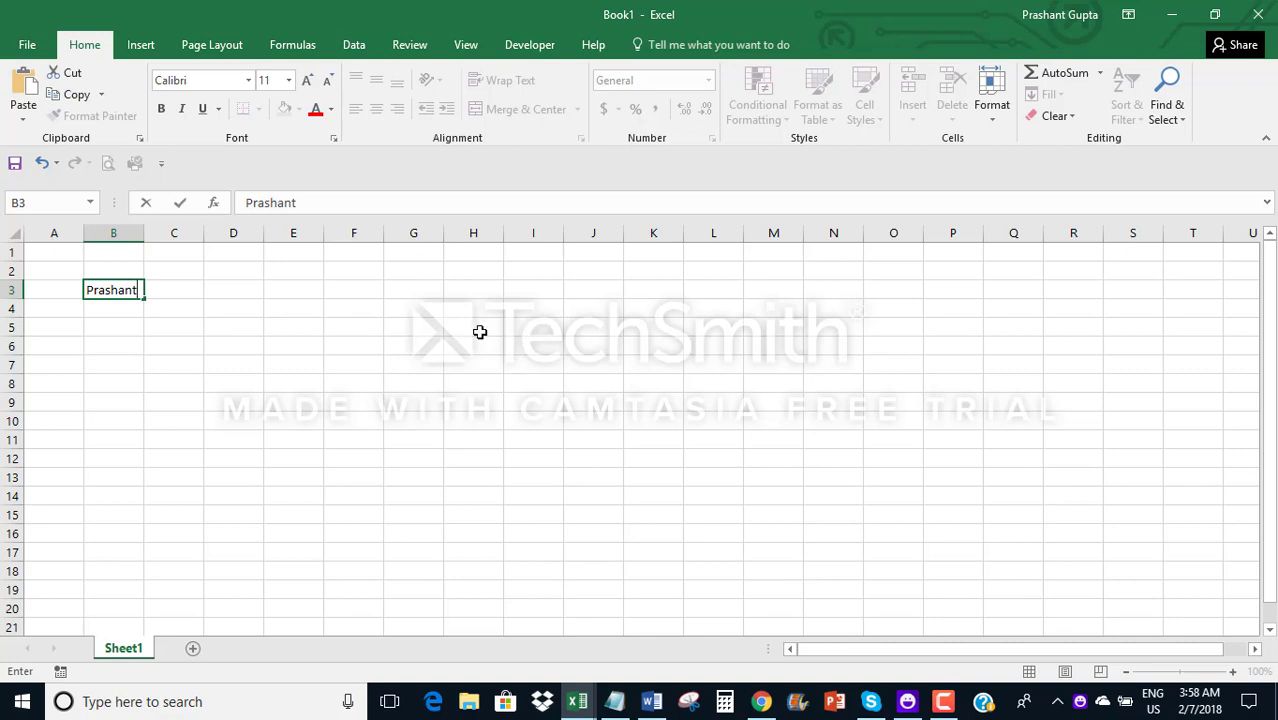
left_click(99, 310)
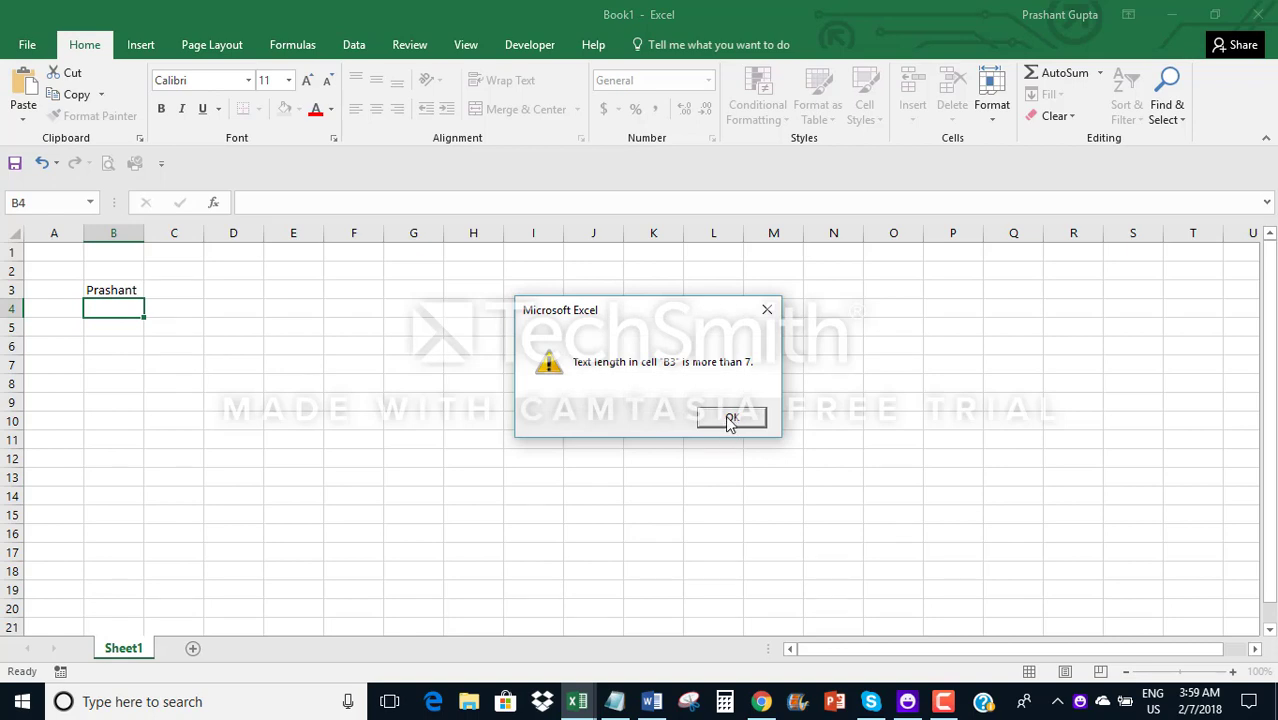
left_click(729, 421)
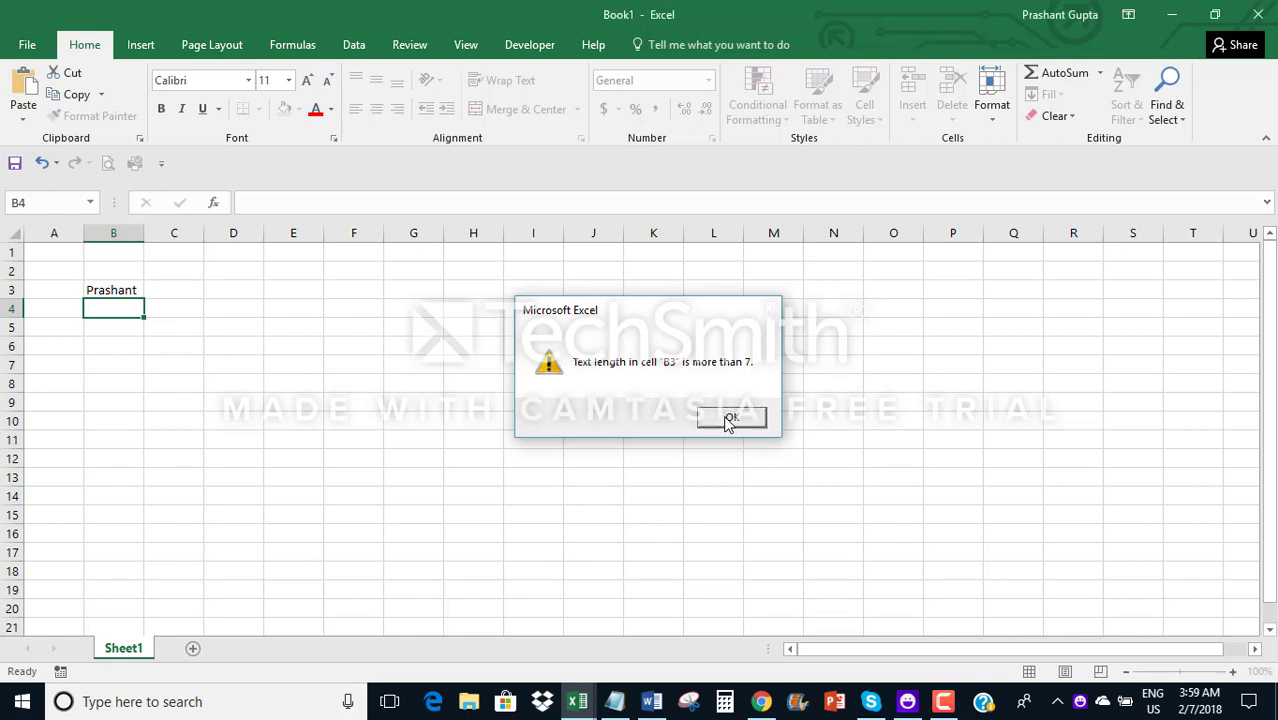
double_click(115, 290)
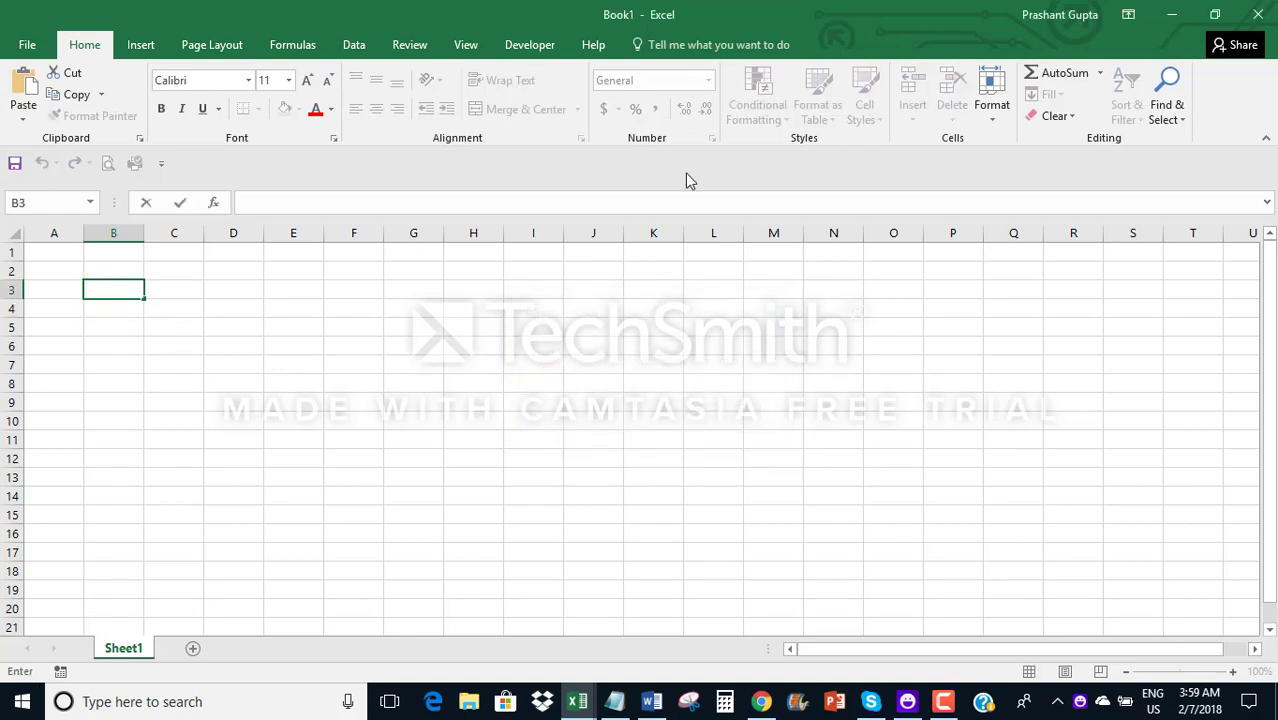
type("Pras")
type("hant")
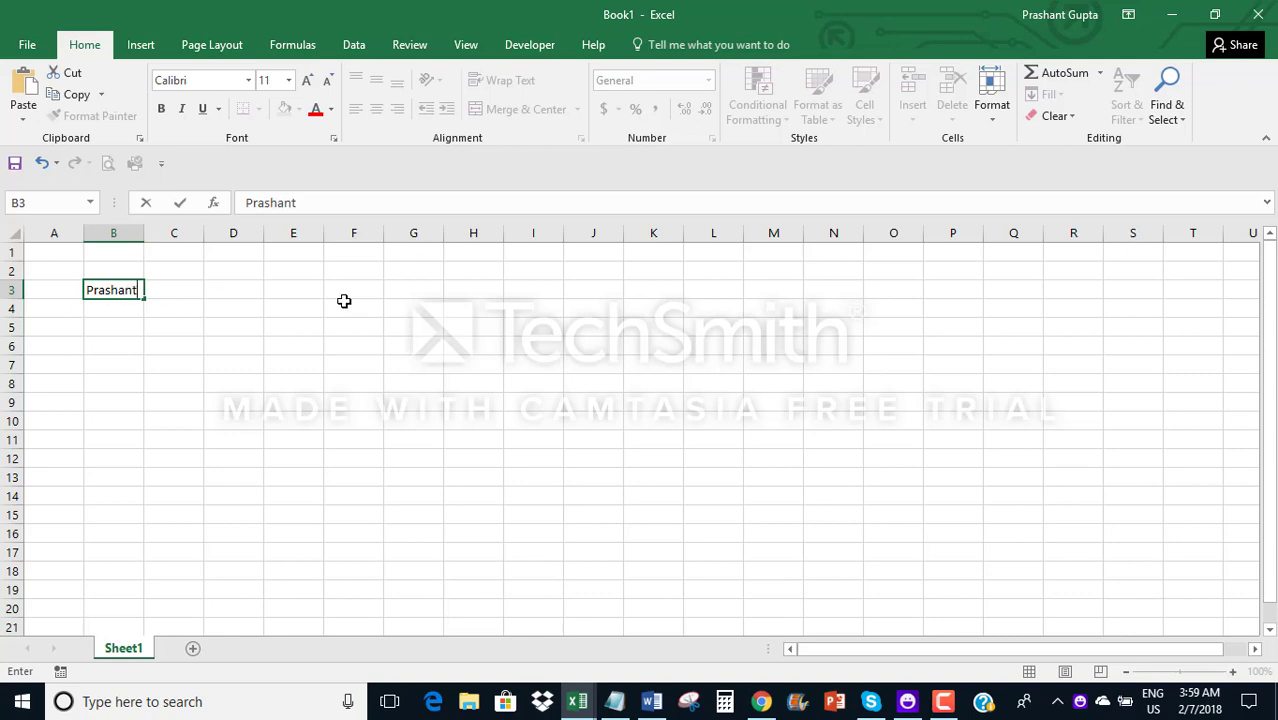
key("Return")
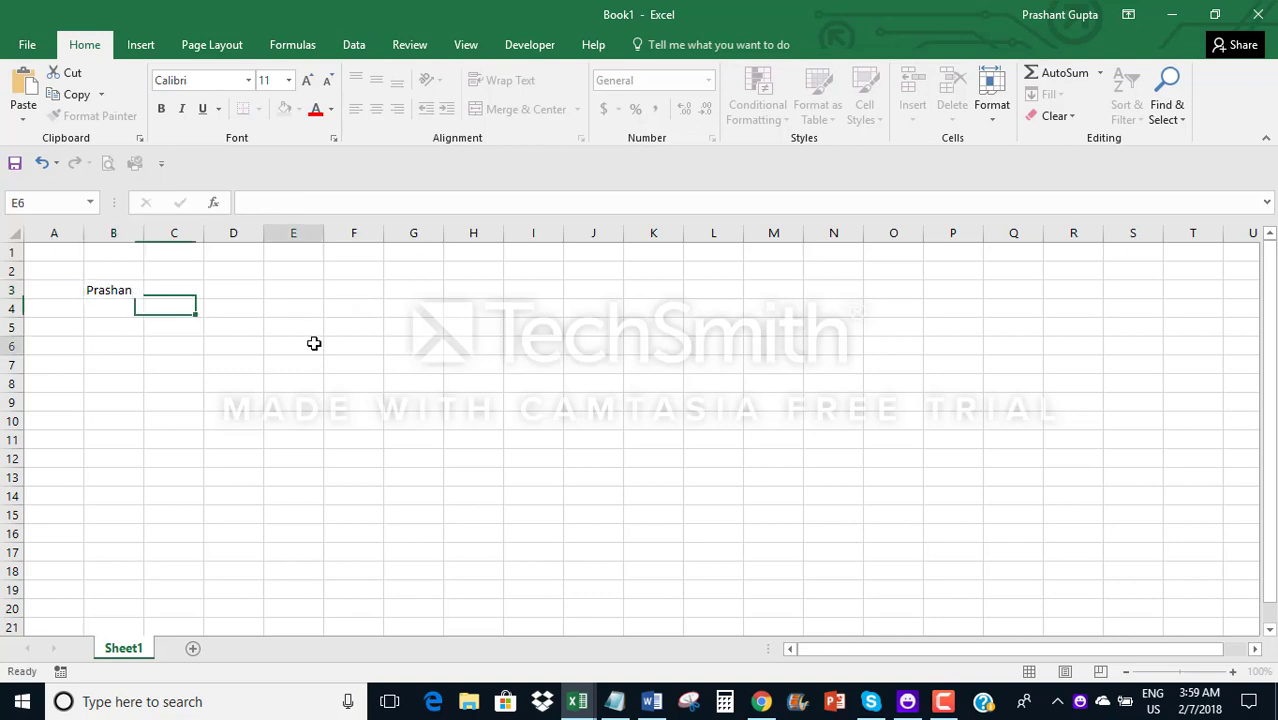
left_click(313, 344)
left_click(117, 295)
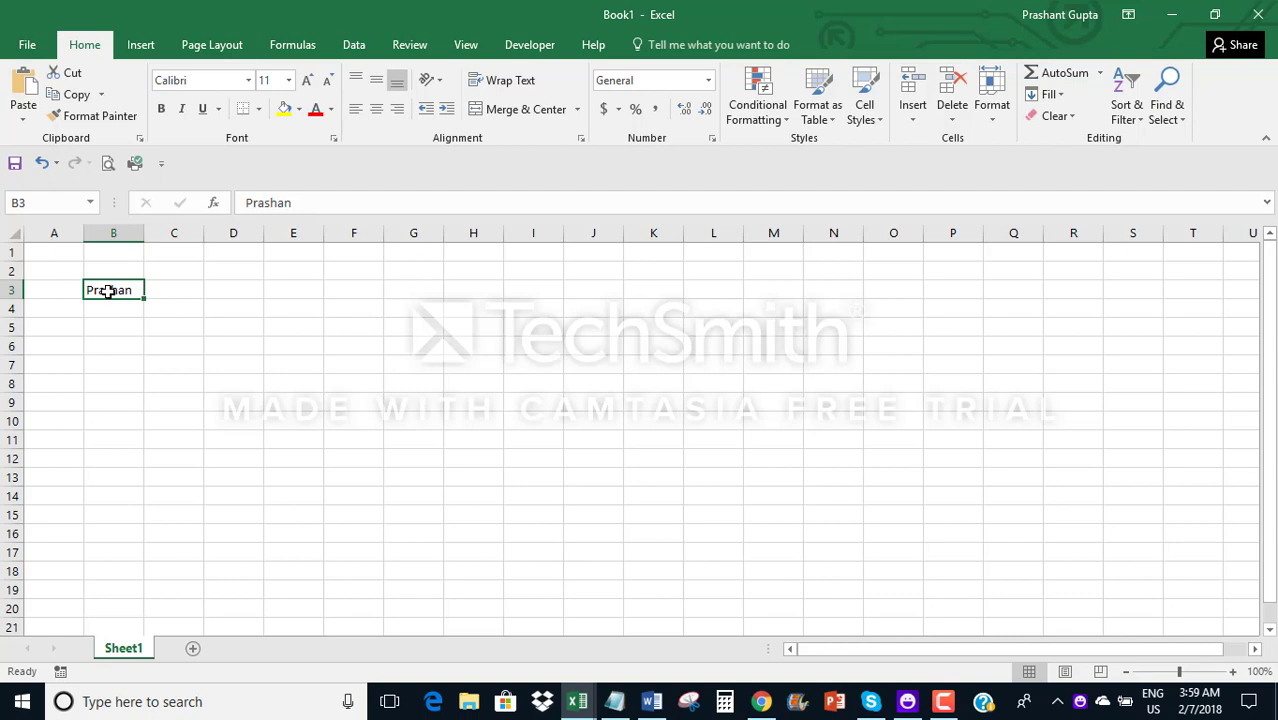
double_click(116, 290)
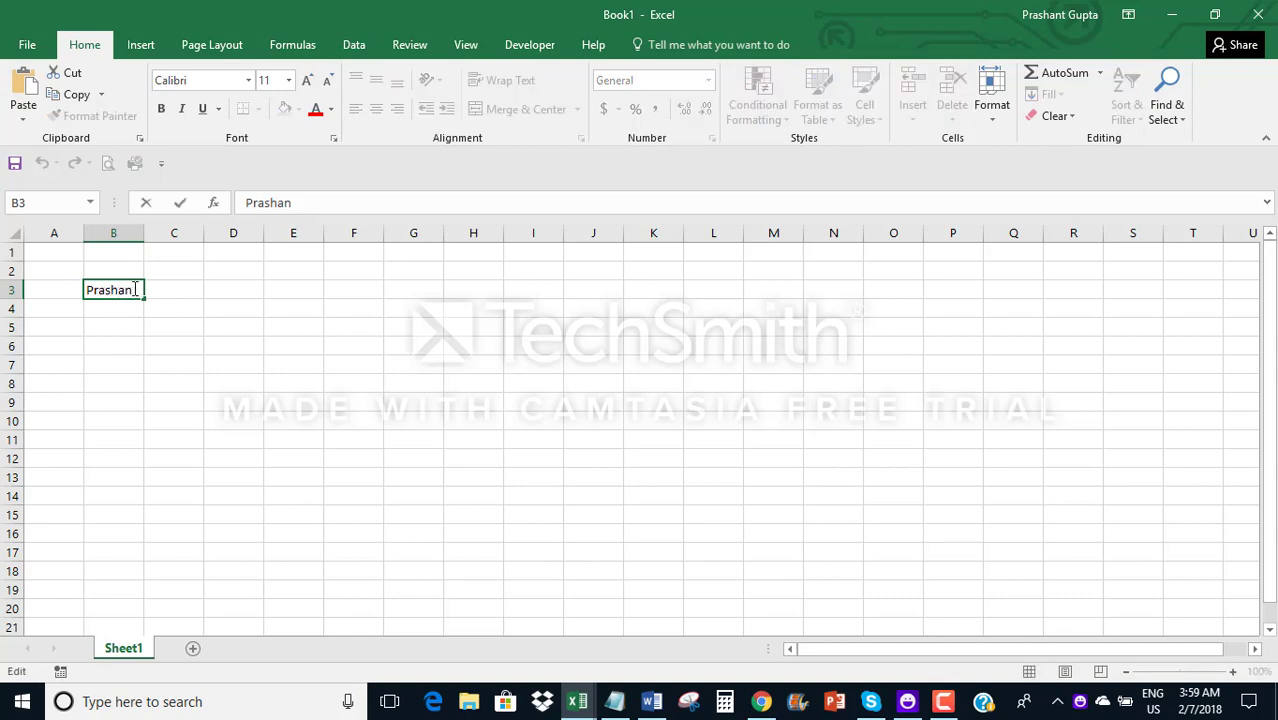
type("t")
left_click(231, 330)
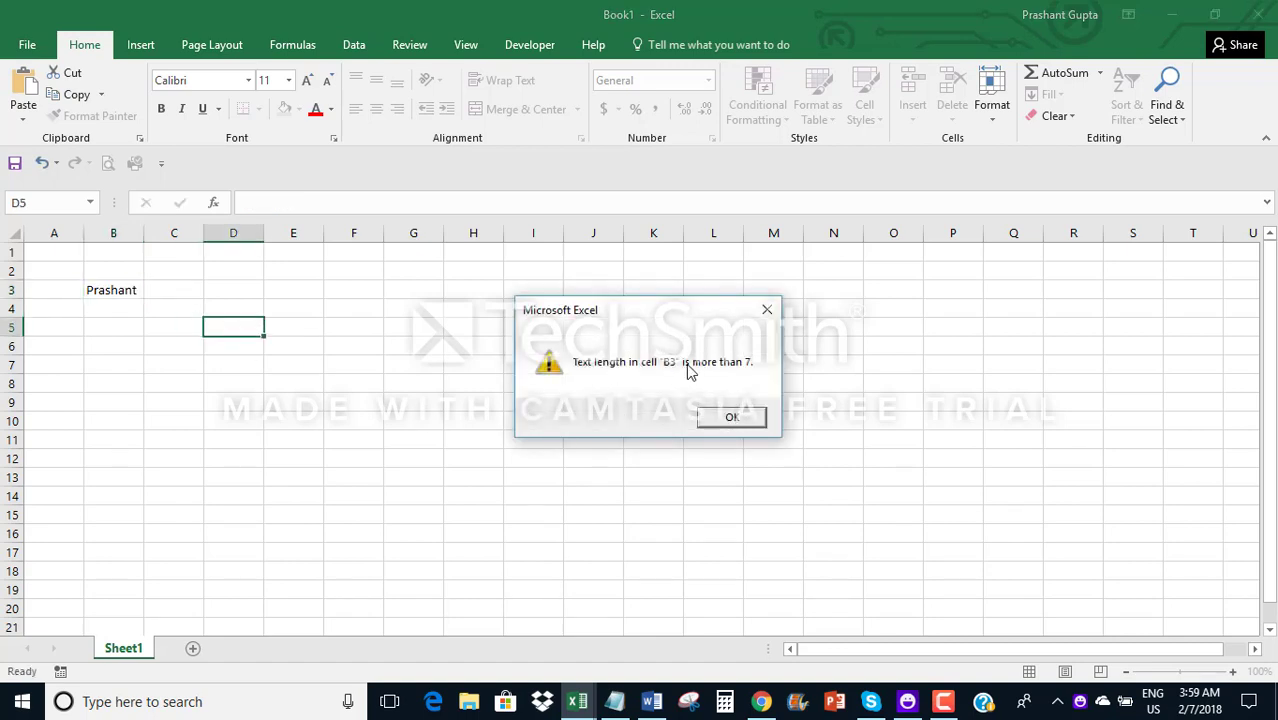
left_click(735, 417)
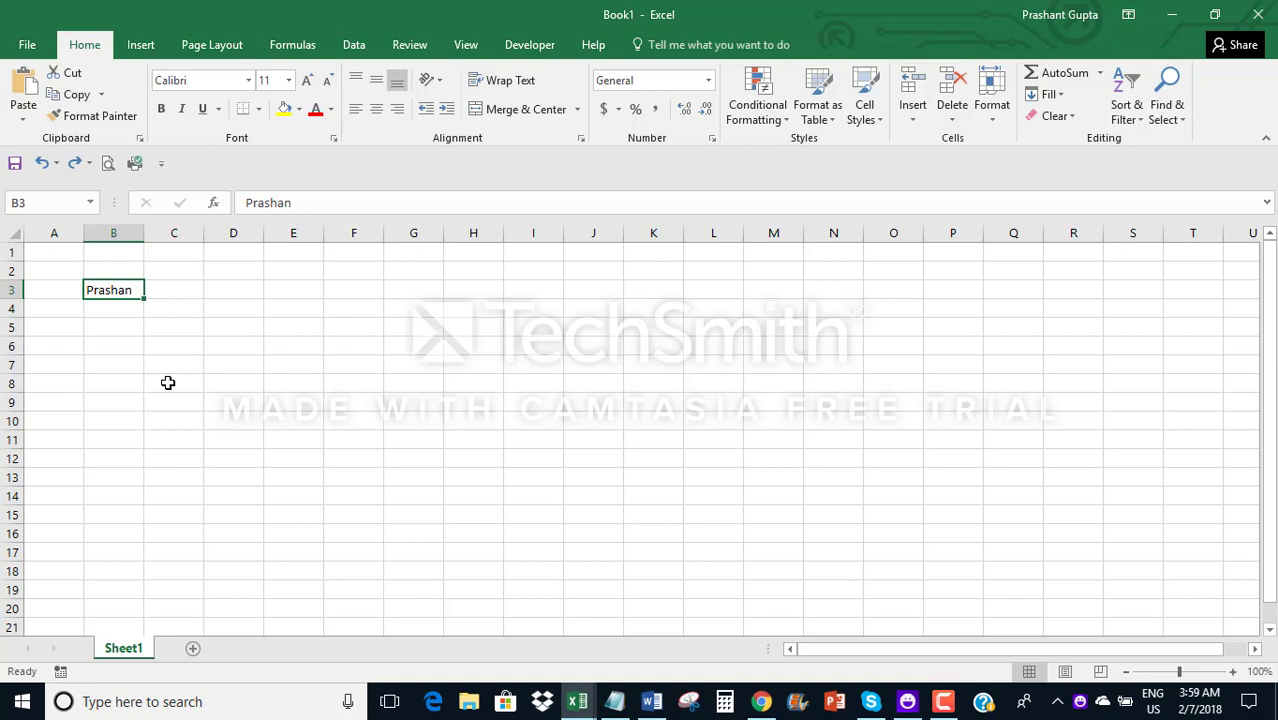
left_click(108, 336)
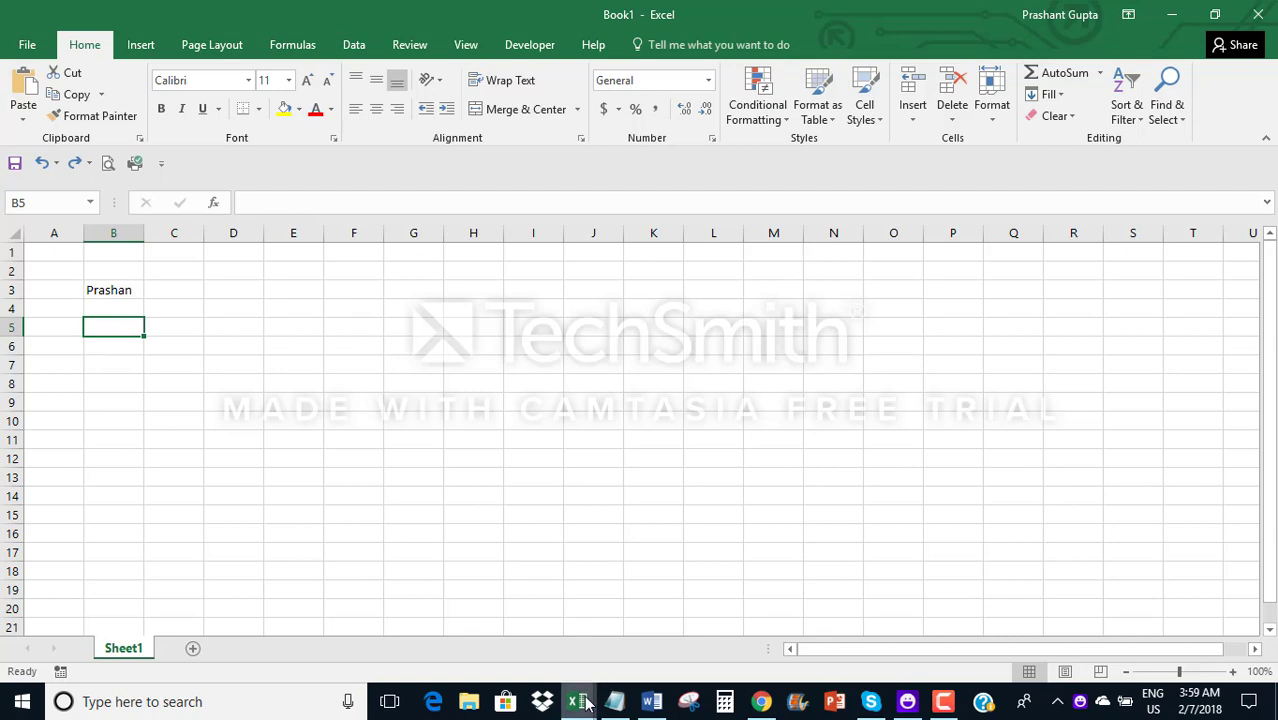
mouse_move(585, 705)
left_click(668, 384)
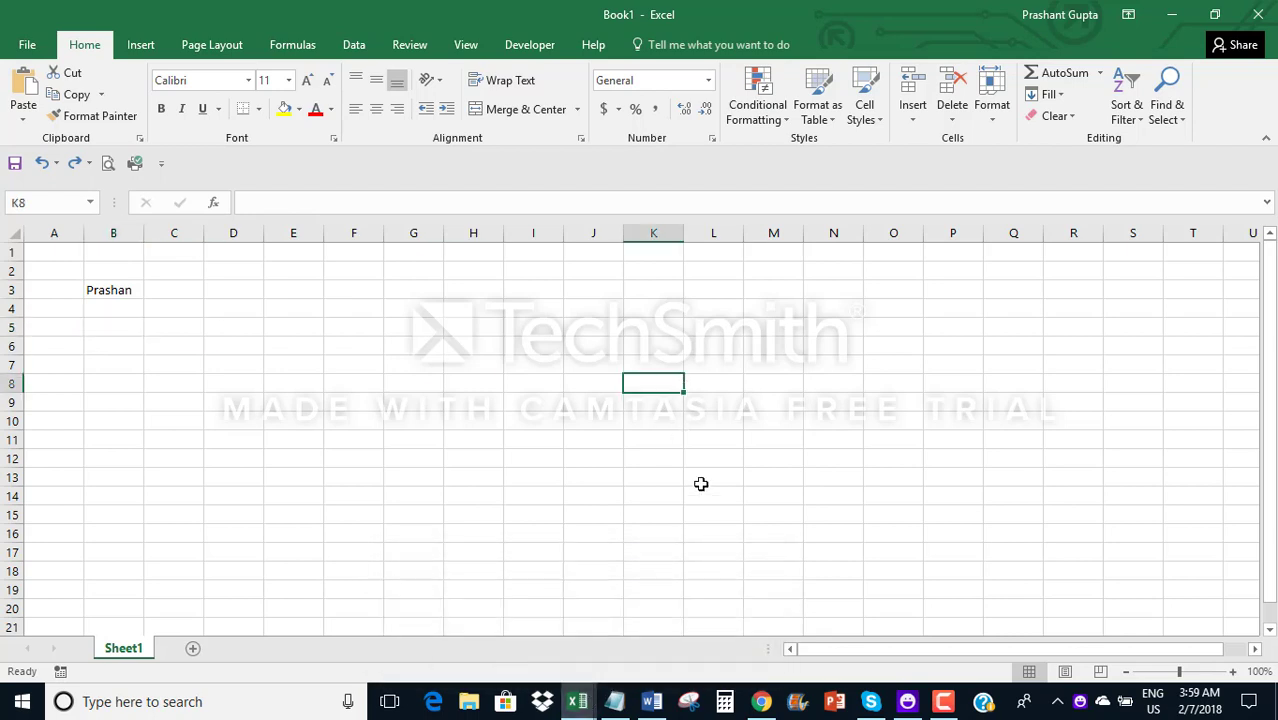